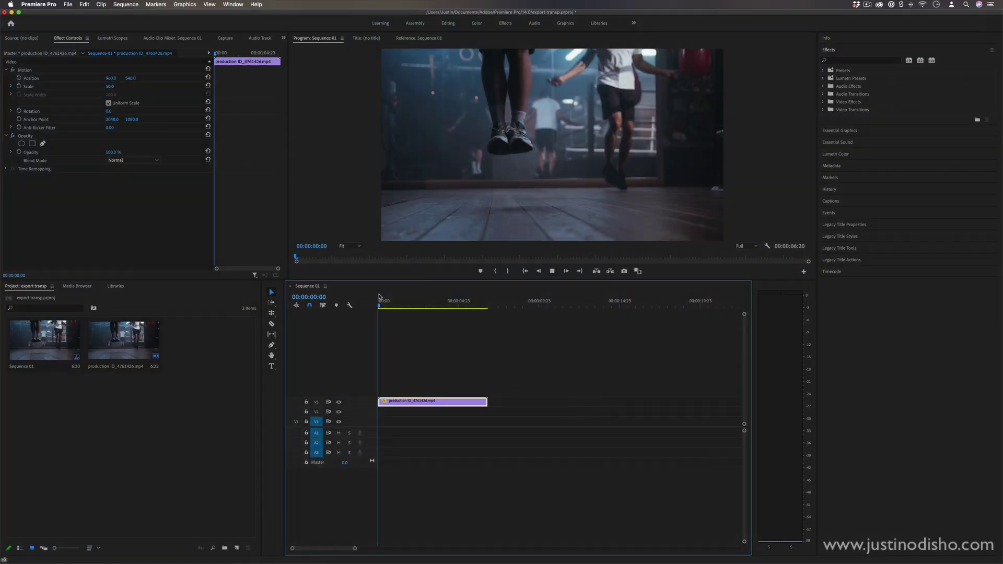
# Play the jump-rope clip as a preview and park the playhead at 00:00:03:11
pyautogui.press('space')
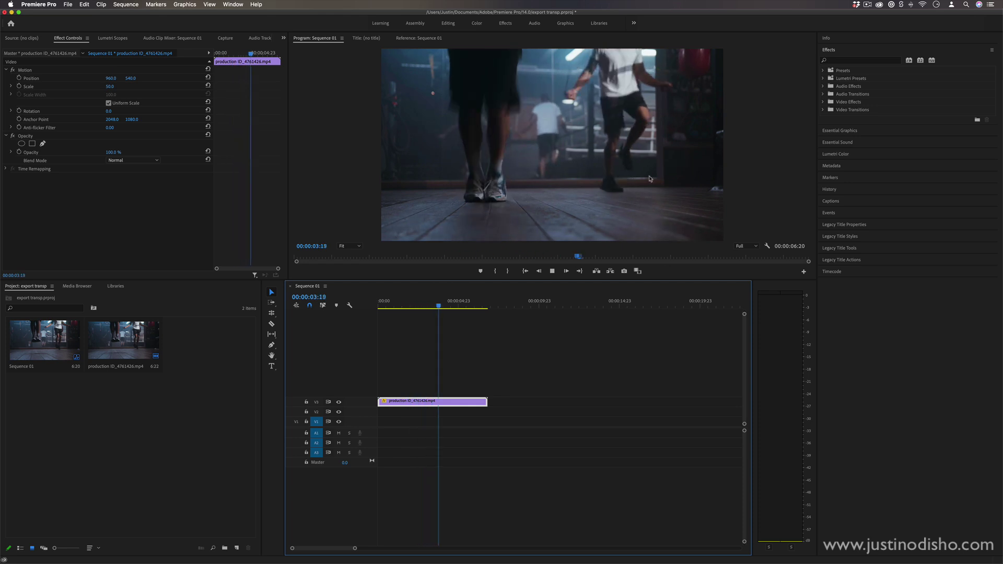
pyautogui.press('space')
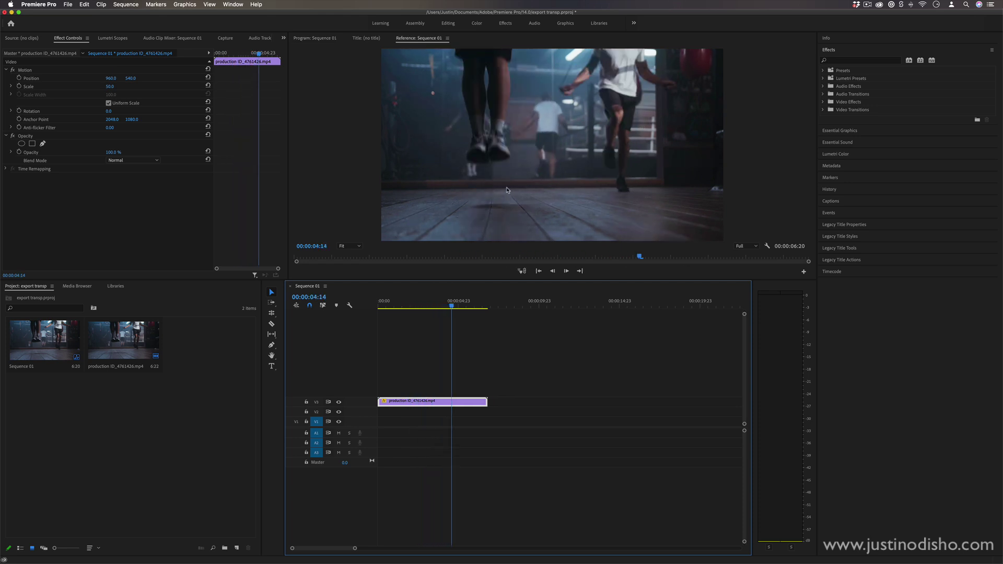
pyautogui.moveTo(442, 307); pyautogui.dragTo(434, 307)
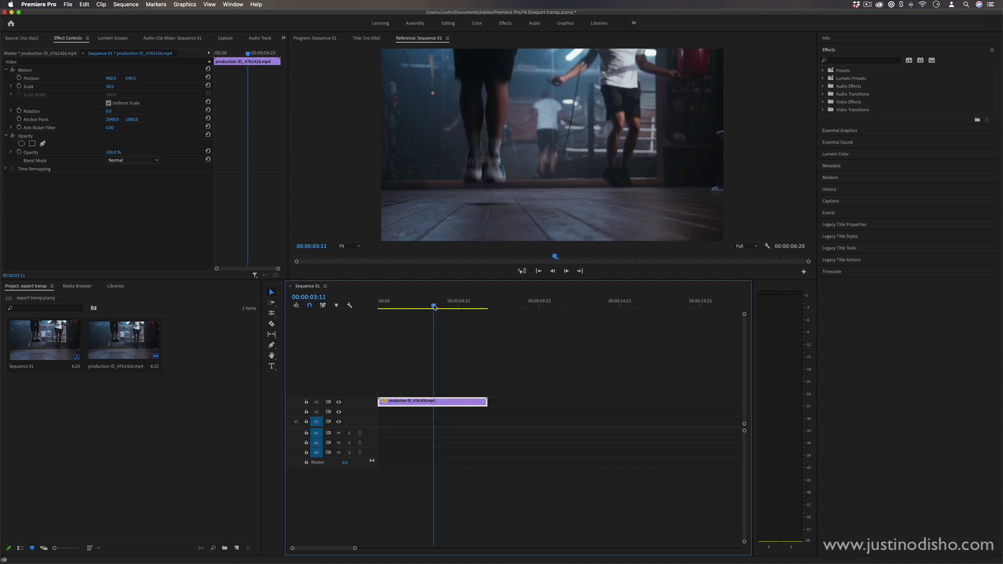
pyautogui.click(434, 307)
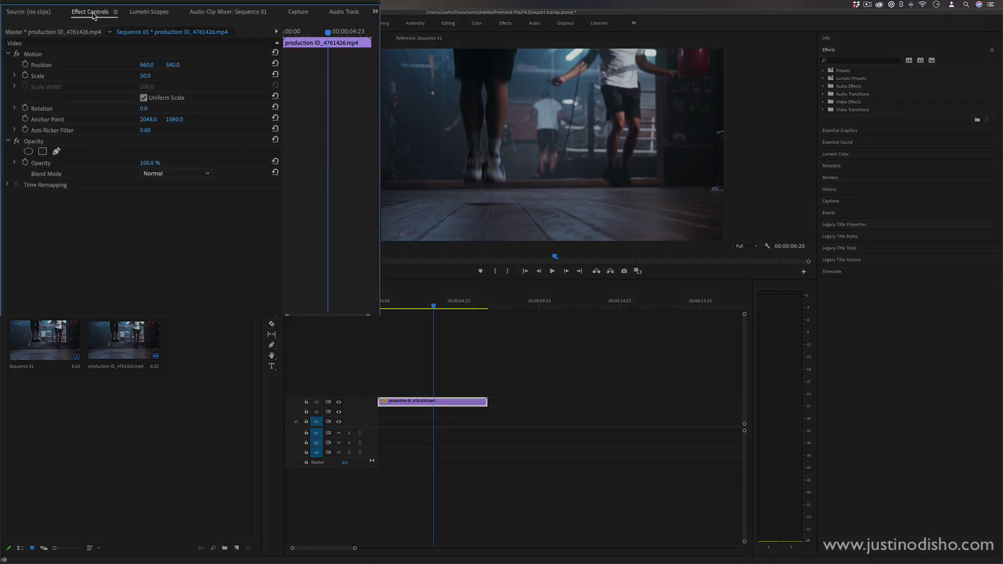
# Scale the clip up to 56 so there is spare image beyond the frame edges
pyautogui.click(55, 75)
pyautogui.click(56, 66)
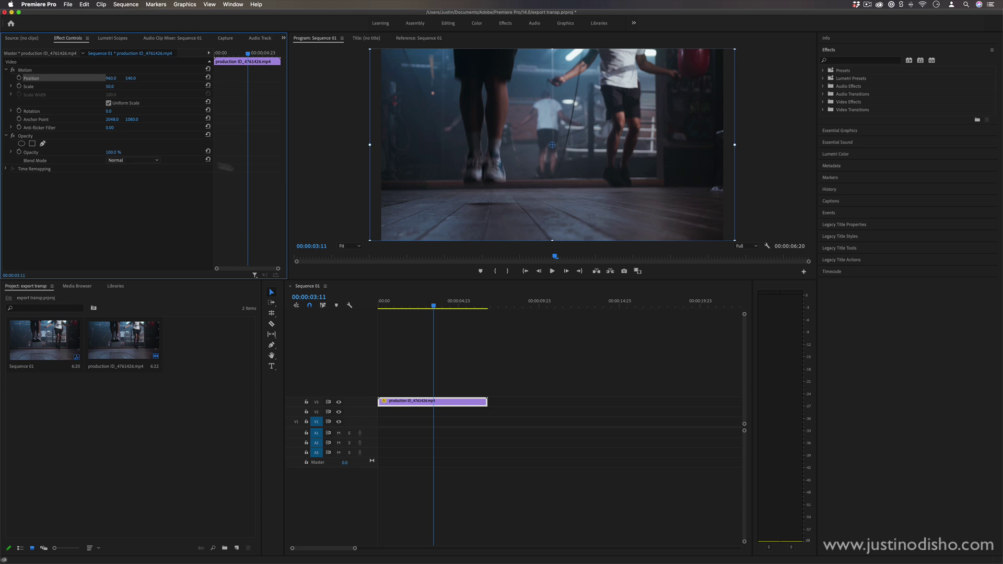
pyautogui.click(306, 163)
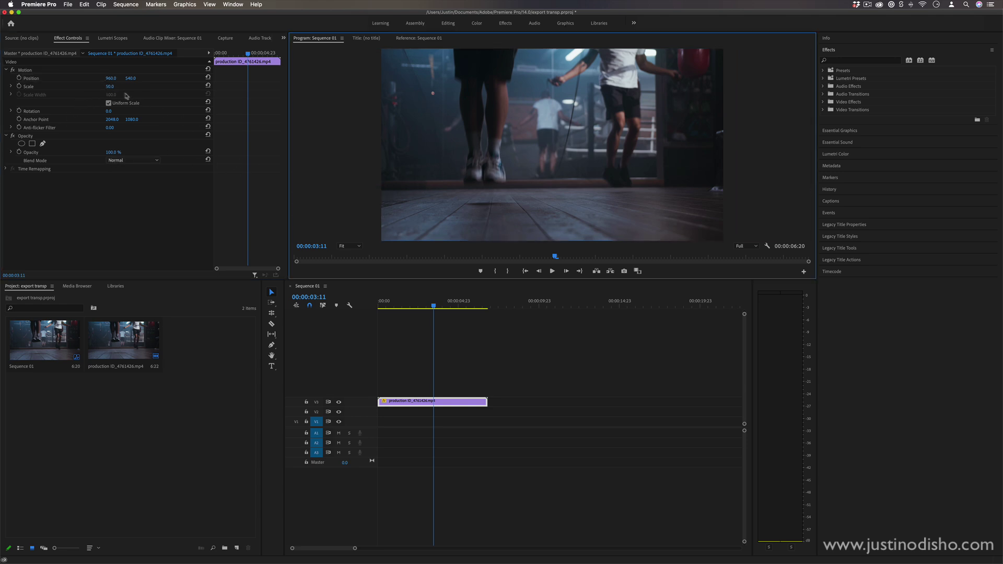
pyautogui.moveTo(109, 87); pyautogui.dragTo(113, 87)
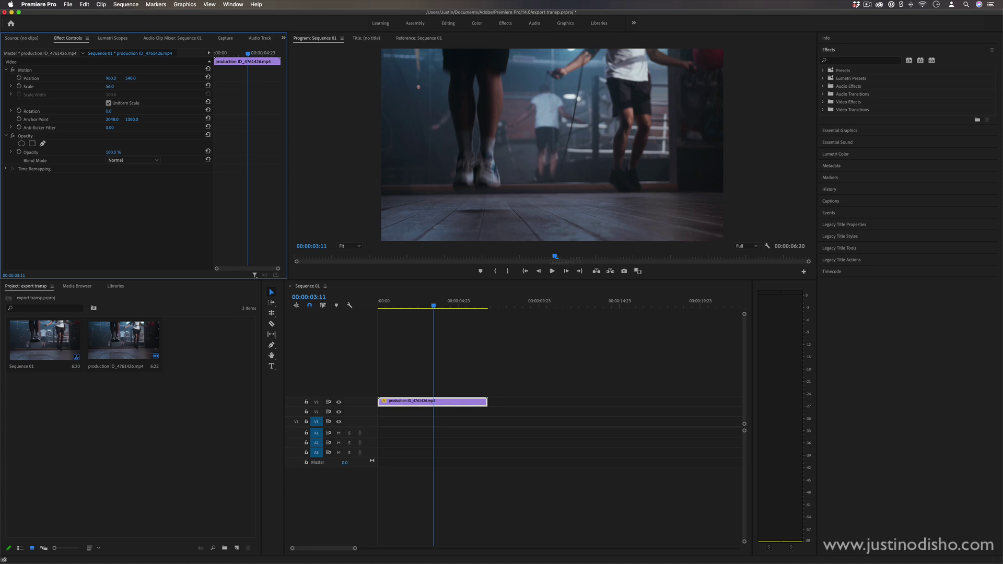
# Enable Position keyframing for the clip at its first frame, 00:00:00:00
pyautogui.click(238, 54)
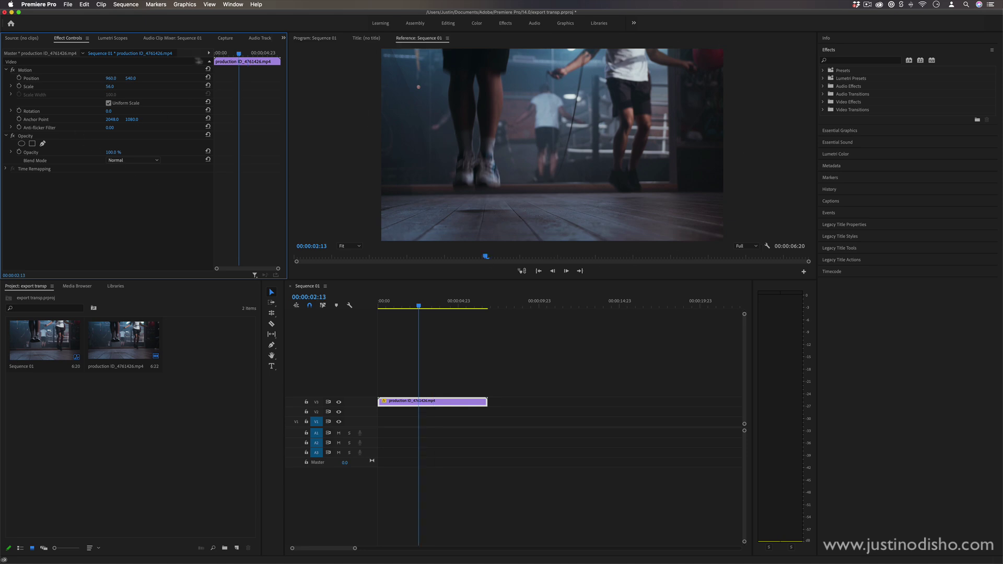
pyautogui.moveTo(198, 61); pyautogui.dragTo(19, 85)
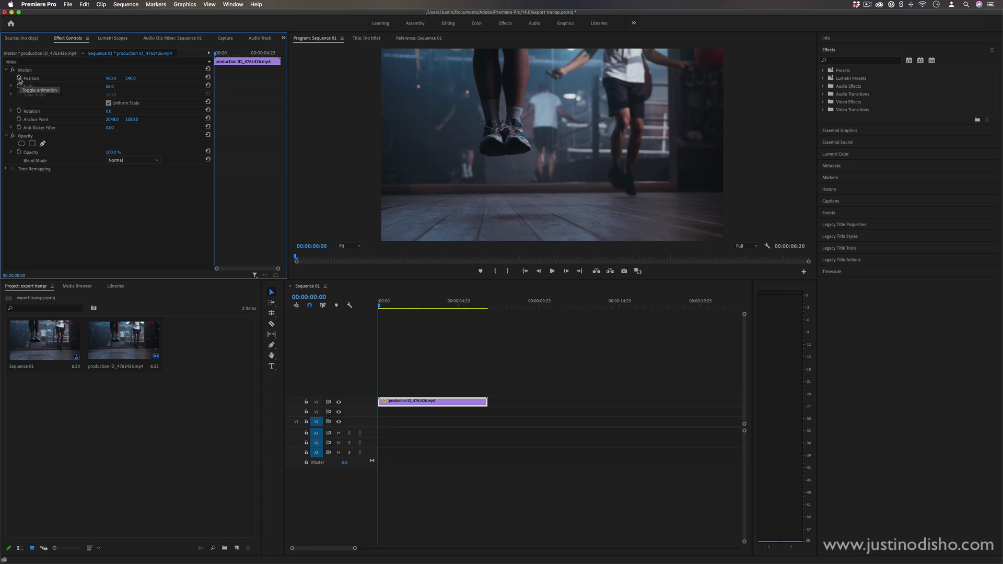
pyautogui.click(20, 79)
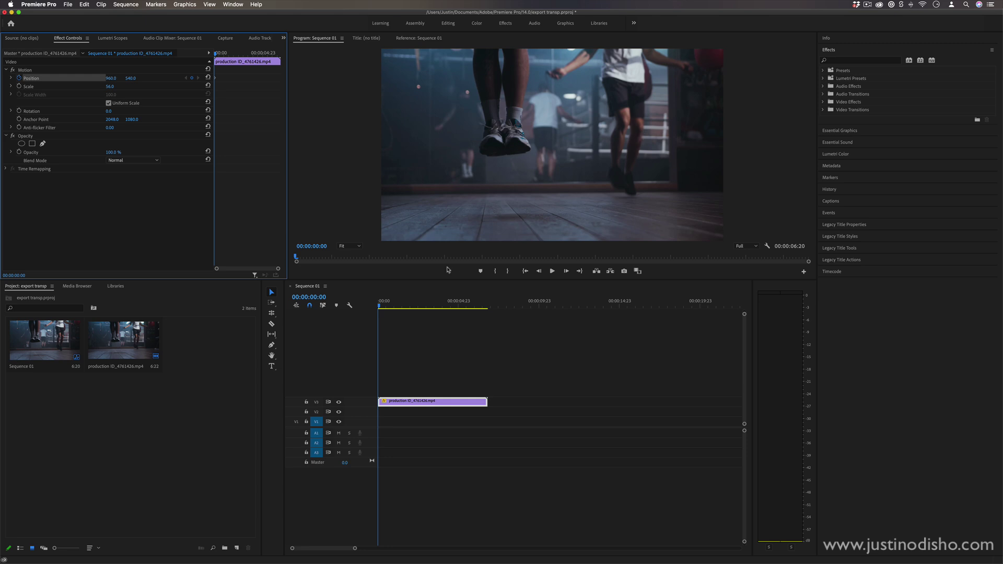
# Activate the Motion effect's on-screen transform handles with the Selection tool and enlarge the Program monitor
pyautogui.click(271, 293)
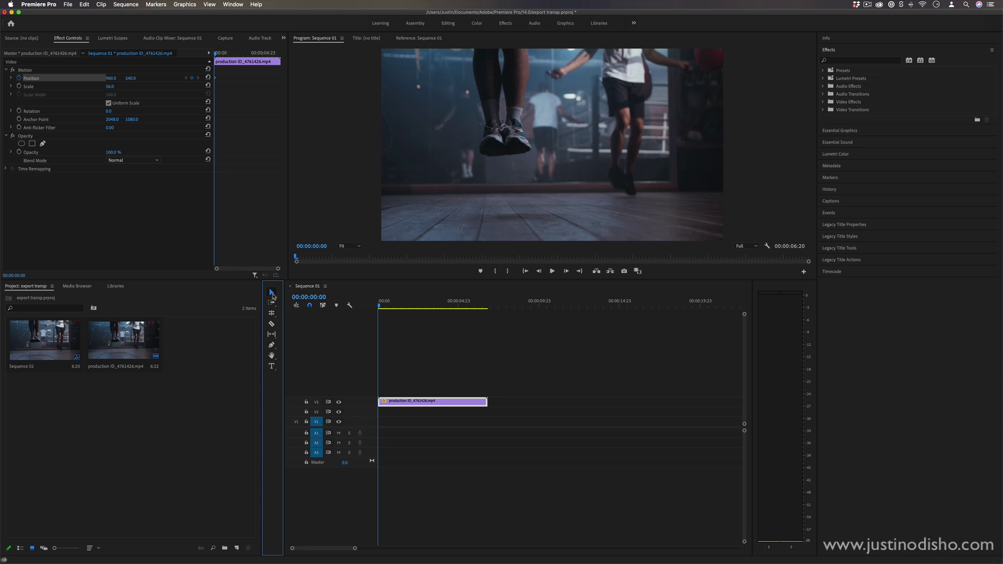
pyautogui.click(328, 41)
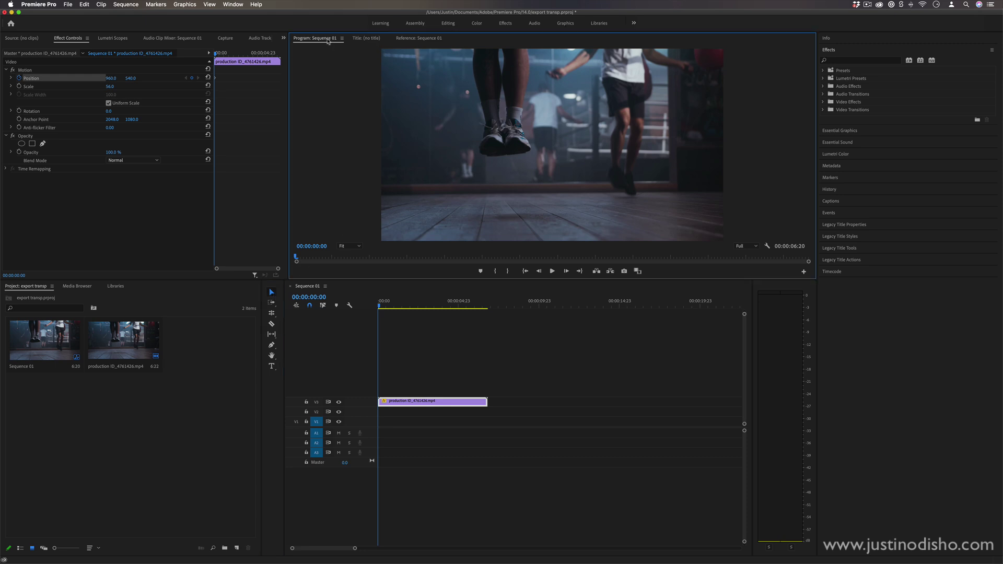
pyautogui.click(33, 71)
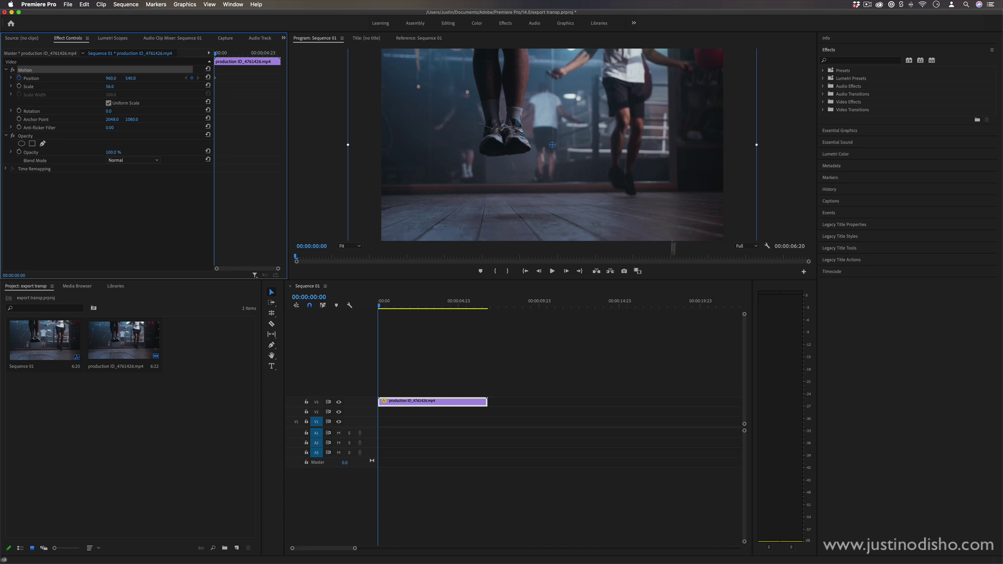
pyautogui.moveTo(685, 281); pyautogui.dragTo(684, 296)
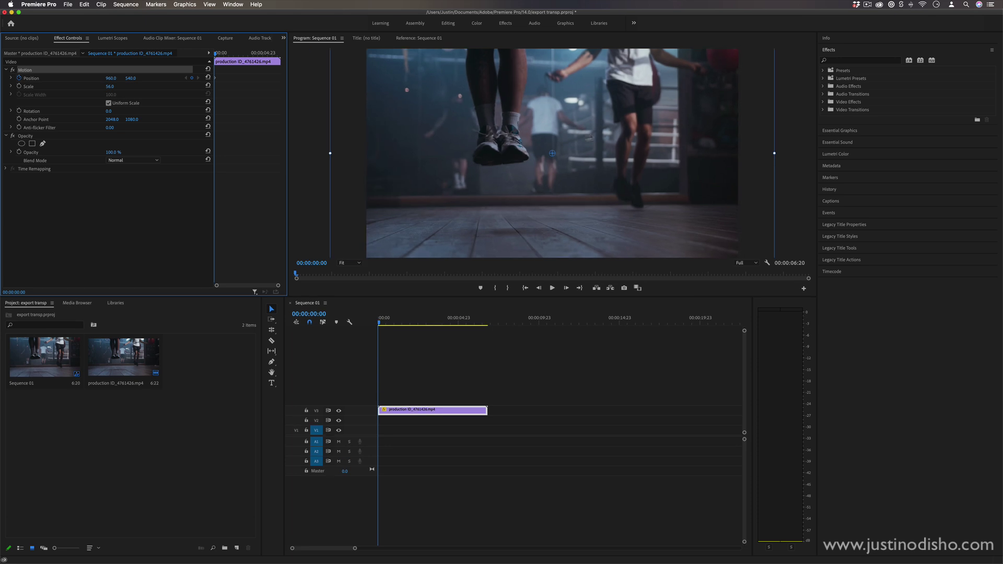
# Nudge the clip a few frames in, adding a Position keyframe of about 992, 534
pyautogui.press('Right')
pyautogui.press('Right')
pyautogui.press('Right')
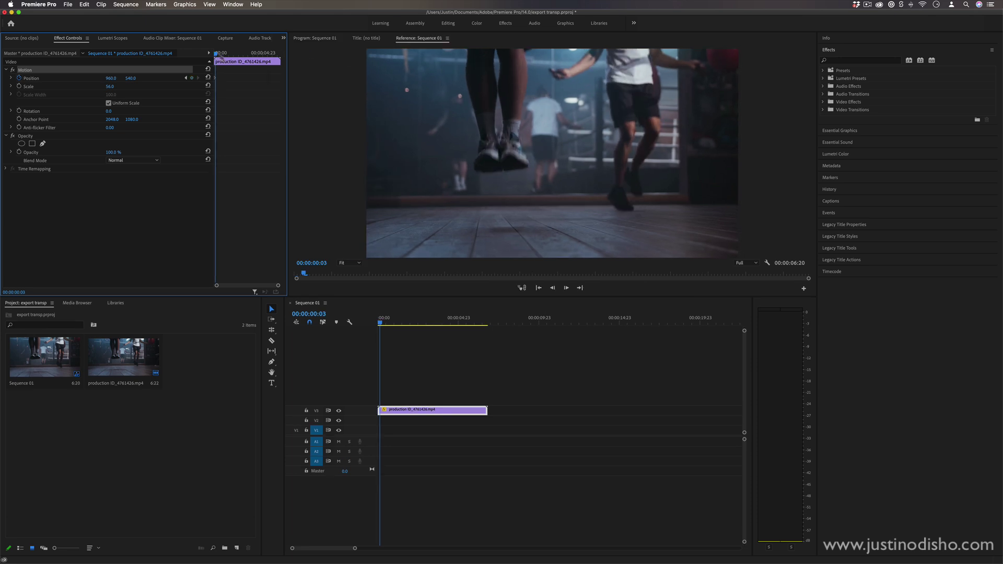
pyautogui.moveTo(567, 141)
pyautogui.mouseDown()
pyautogui.moveTo(700, 99)
pyautogui.moveTo(592, 147)
pyautogui.moveTo(572, 140)
pyautogui.mouseUp()
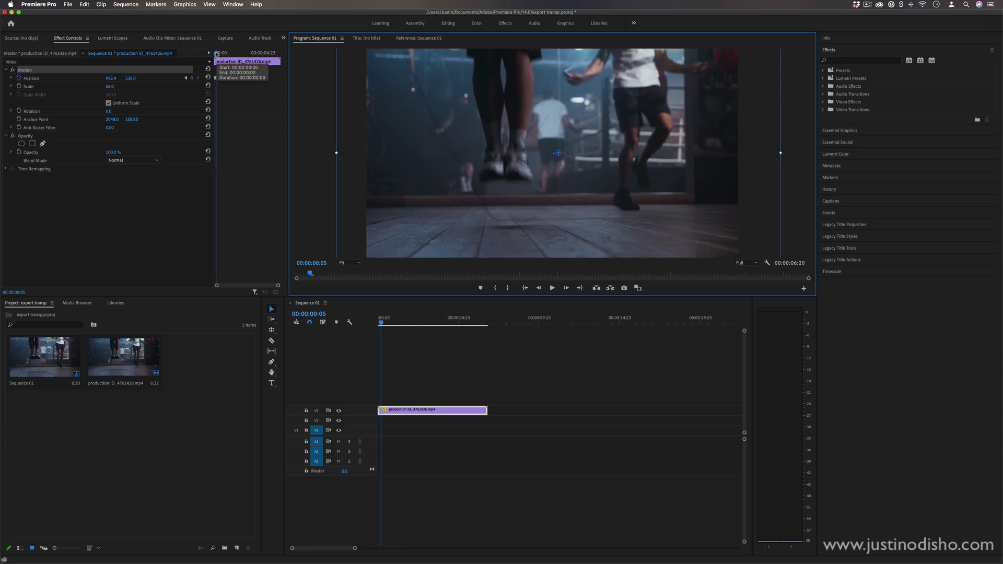
# Add two more Position keyframes, offsetting the clip to about 962, 566 and, at 00:00:00:16, to about 966, 530
pyautogui.moveTo(216, 53); pyautogui.dragTo(221, 54)
pyautogui.click(476, 154)
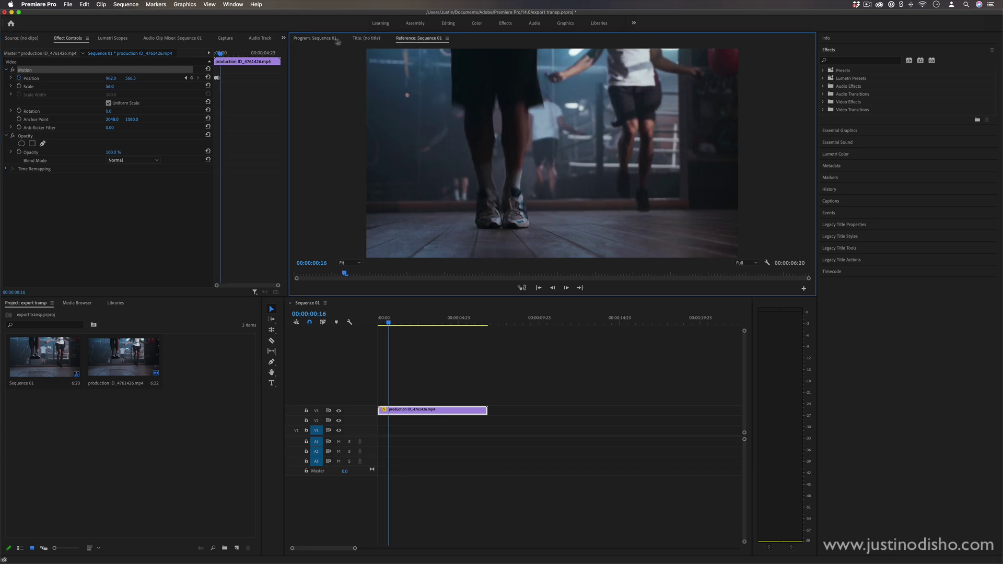
pyautogui.click(313, 38)
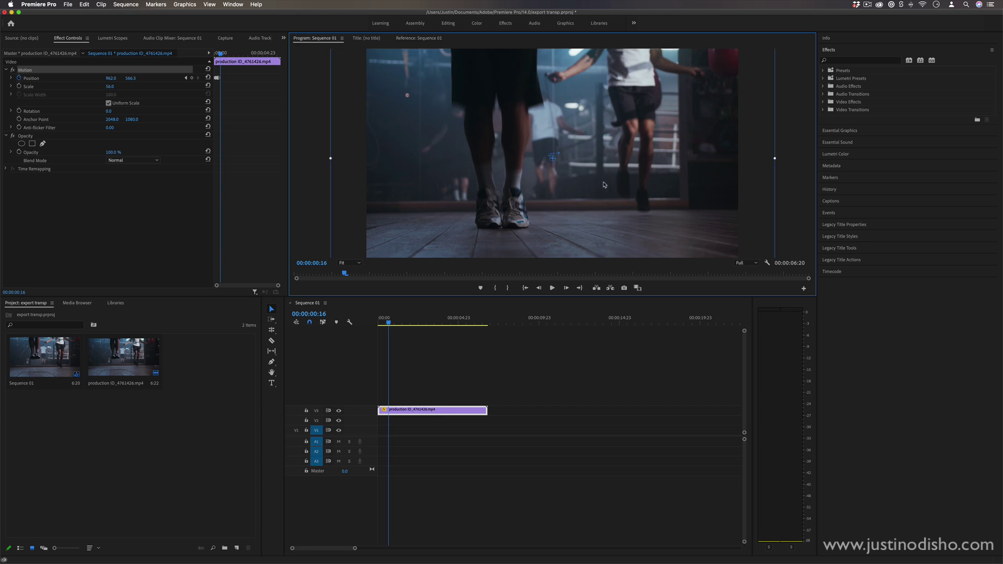
pyautogui.moveTo(586, 194); pyautogui.dragTo(588, 187)
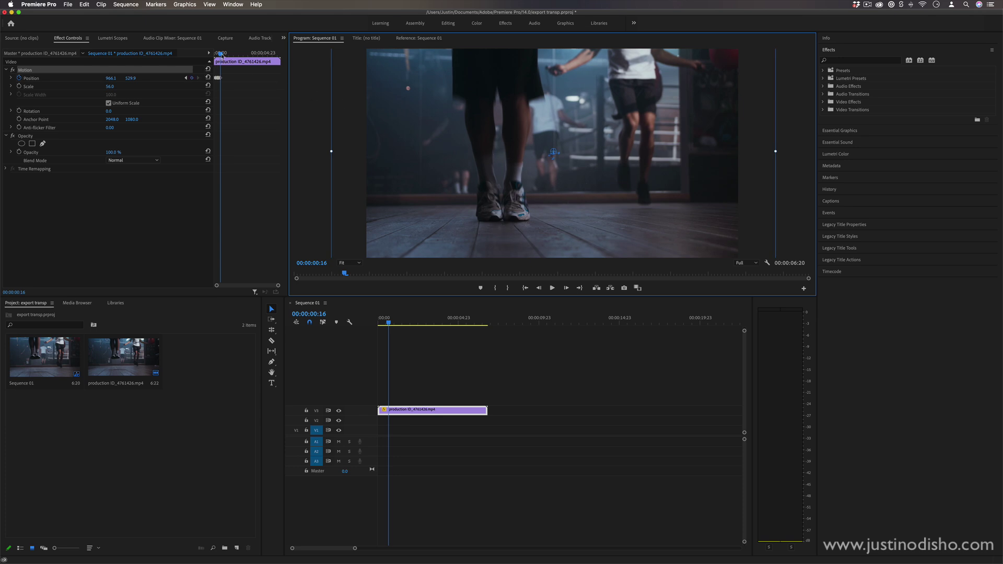
# Shift the clip down and right at 00:00:00:17, and back to about 942, 538 near 00:00:01:00
pyautogui.click(223, 54)
pyautogui.click(305, 39)
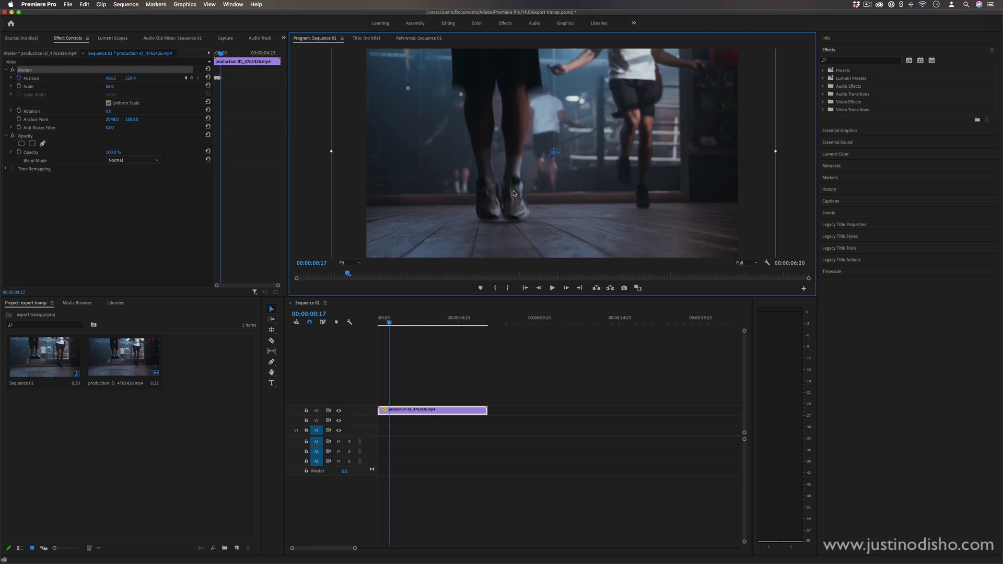
pyautogui.moveTo(515, 193); pyautogui.dragTo(523, 201)
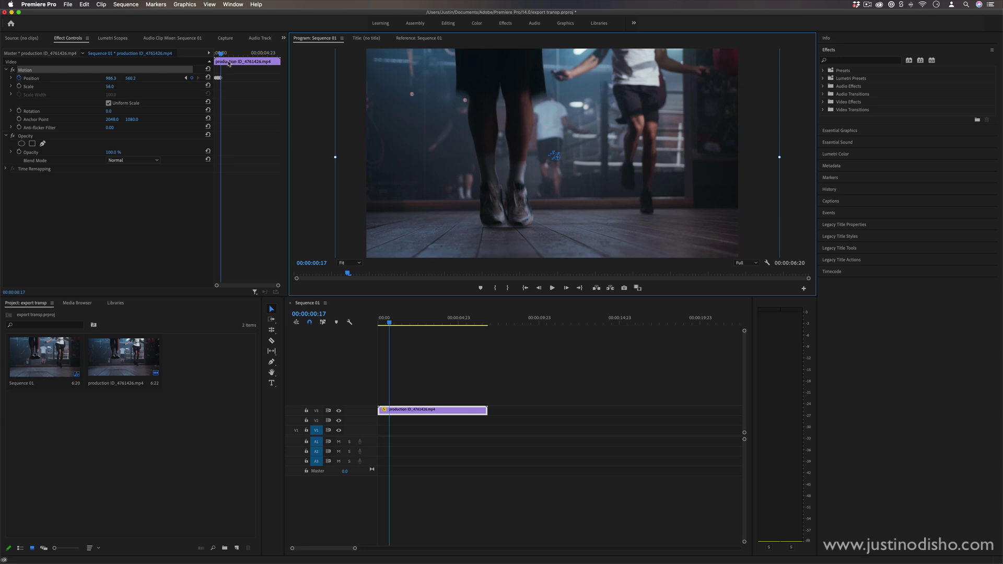
pyautogui.moveTo(222, 55); pyautogui.dragTo(225, 55)
pyautogui.moveTo(502, 170); pyautogui.dragTo(493, 165)
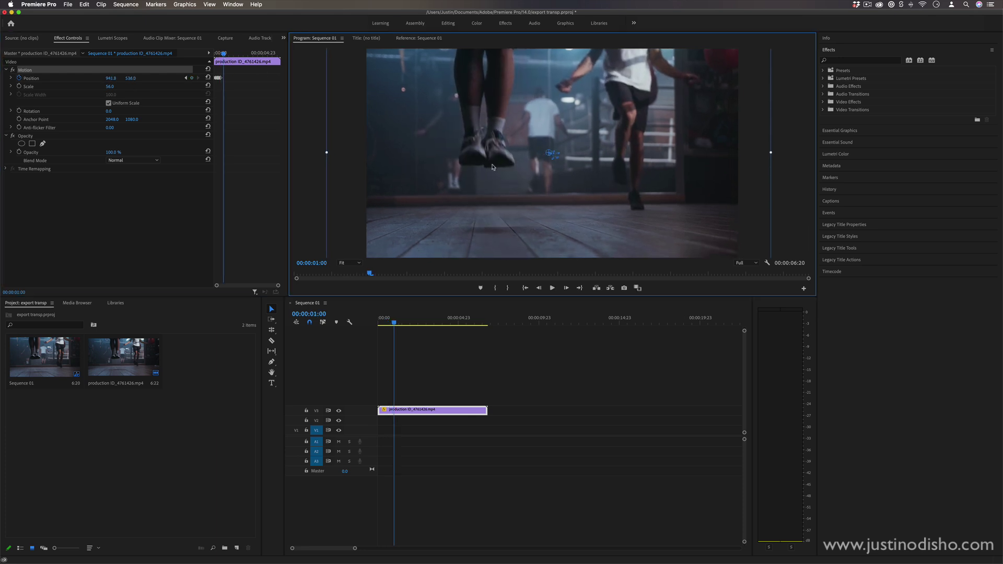
# Keyframe Position at about 936, 572 just after 00:00:01:00 and at about 968, 554 at 00:00:01:07
pyautogui.moveTo(224, 53); pyautogui.dragTo(225, 54)
pyautogui.moveTo(522, 160); pyautogui.dragTo(521, 168)
pyautogui.moveTo(224, 54); pyautogui.dragTo(226, 53)
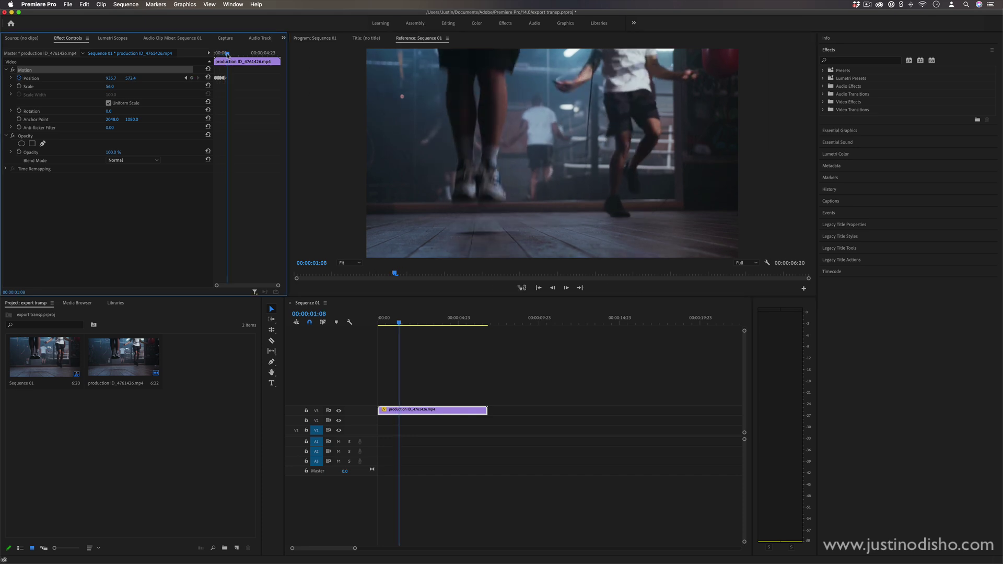
pyautogui.click(483, 169)
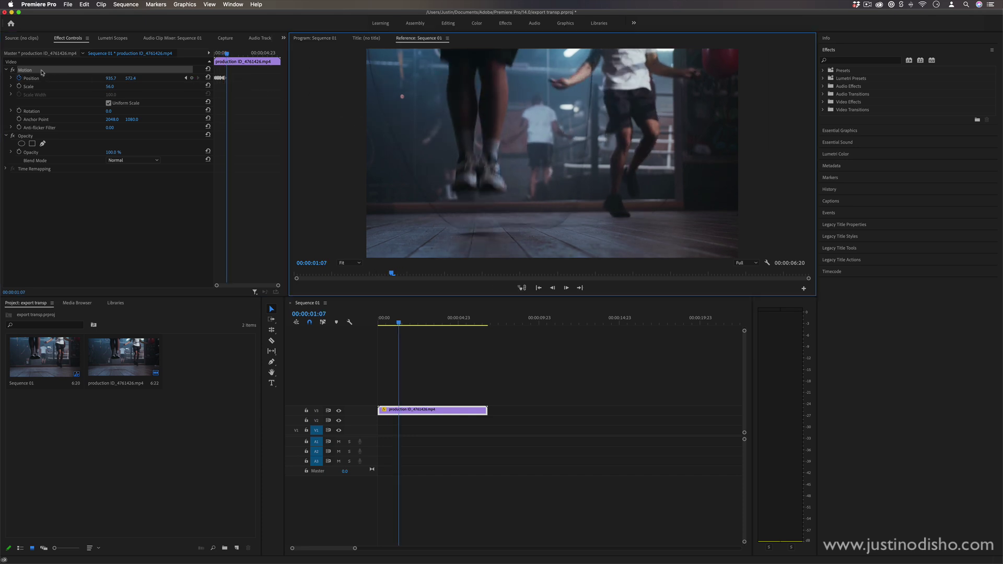
pyautogui.click(41, 70)
pyautogui.click(324, 42)
pyautogui.moveTo(548, 158); pyautogui.dragTo(554, 155)
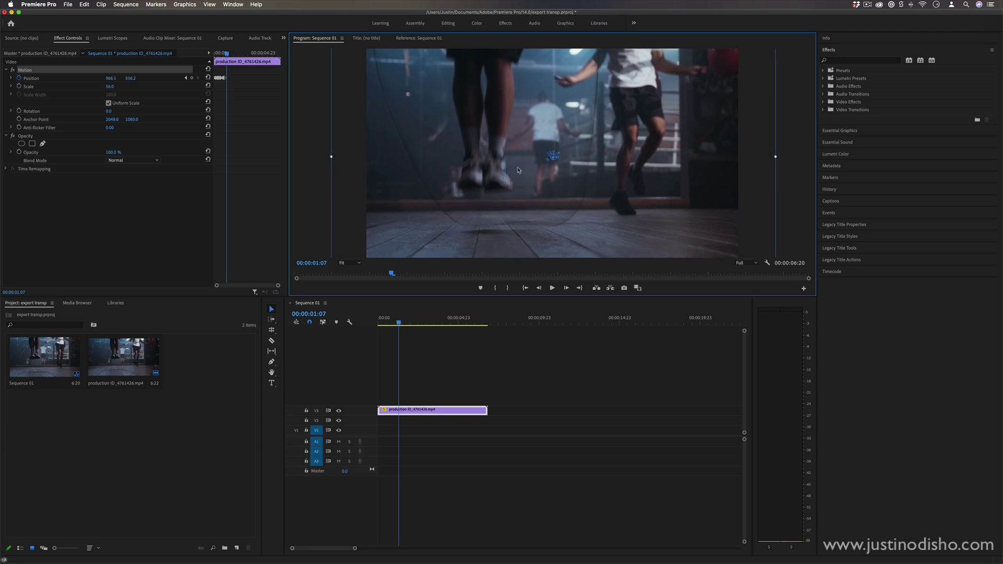
# Offset the clip to about 926, 526 at 00:00:01:19 and to about 994, 583 at 00:00:02:03
pyautogui.click(232, 55)
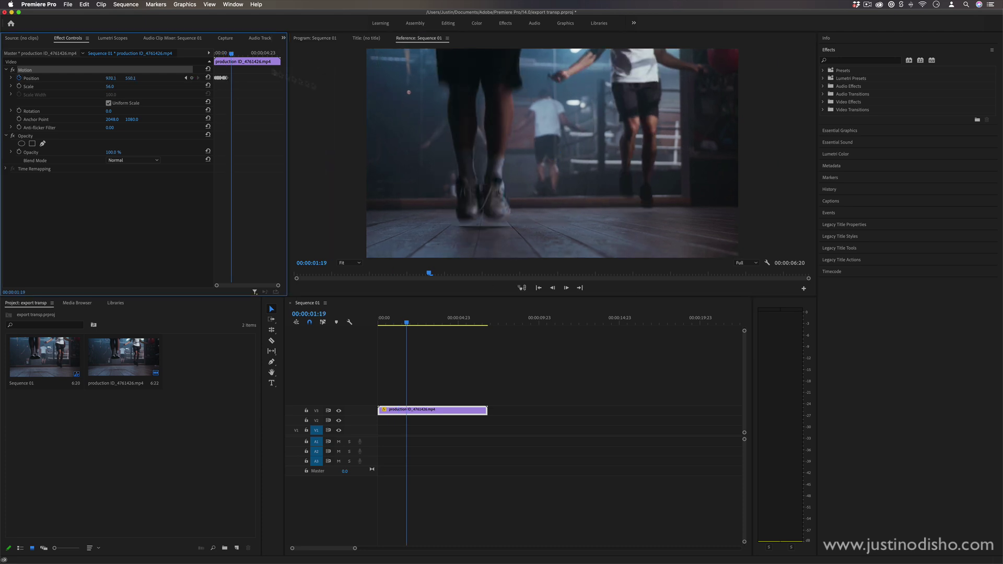
pyautogui.moveTo(457, 153); pyautogui.dragTo(449, 148)
pyautogui.moveTo(231, 54); pyautogui.dragTo(235, 55)
pyautogui.click(325, 41)
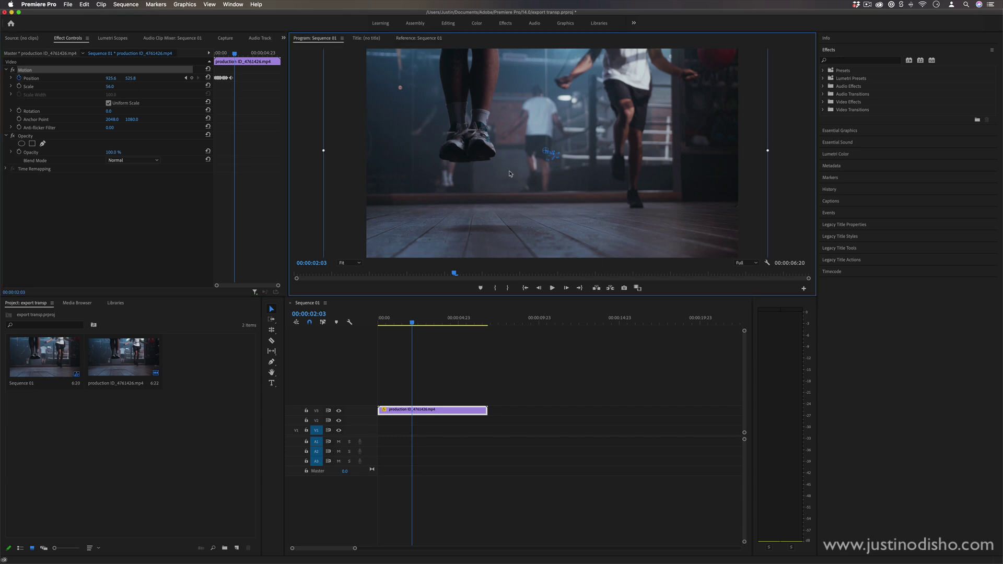
pyautogui.moveTo(513, 181); pyautogui.dragTo(526, 192)
# Add a Position keyframe at 00:00:02:10, shifting the clip up and left to about 948, 566
pyautogui.moveTo(235, 53); pyautogui.dragTo(238, 54)
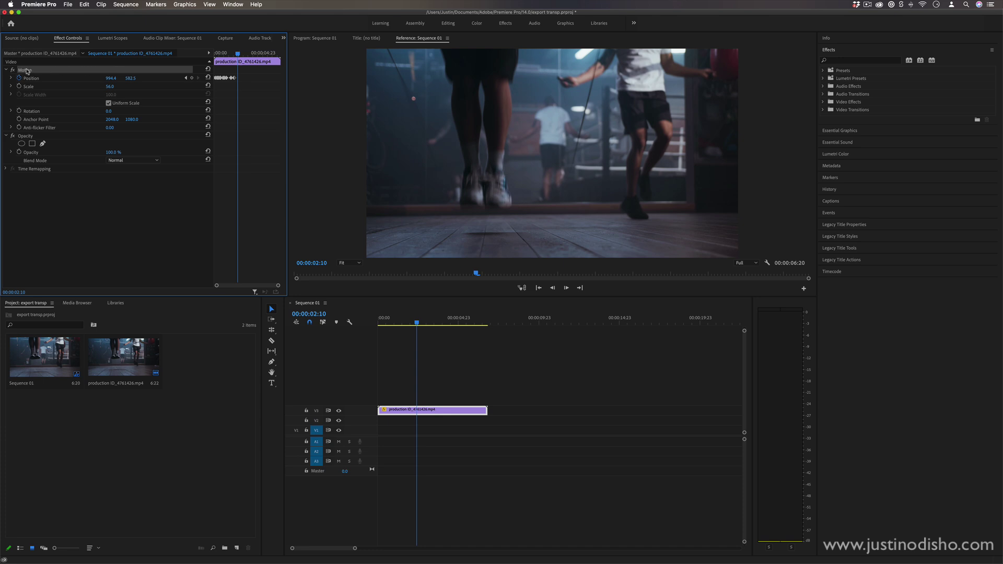
pyautogui.click(309, 39)
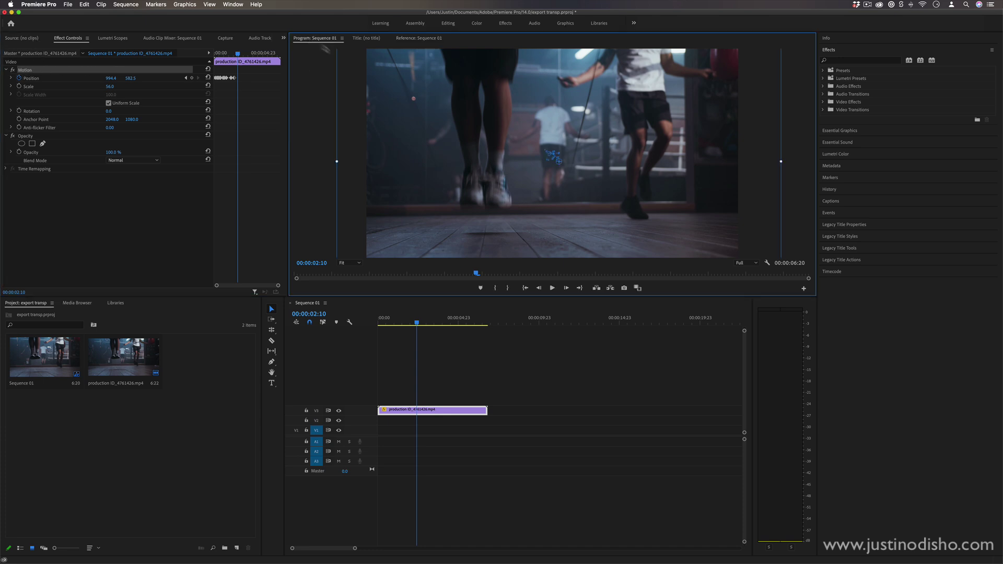
pyautogui.moveTo(500, 171); pyautogui.dragTo(490, 168)
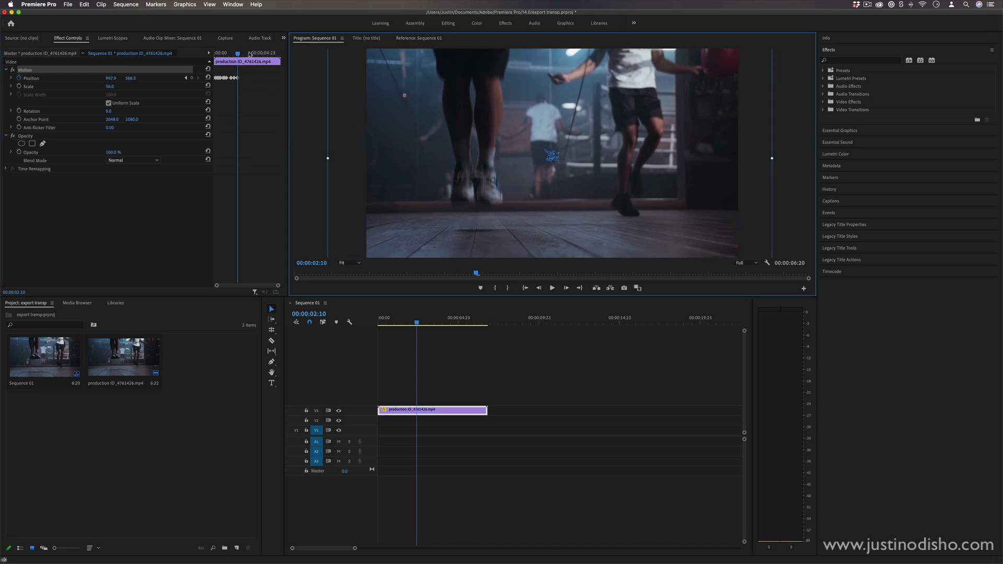
# Move the clip to about 1035, 523 at 00:00:02:17 and to about 996, 568 at 00:00:02:19
pyautogui.moveTo(238, 54); pyautogui.dragTo(240, 54)
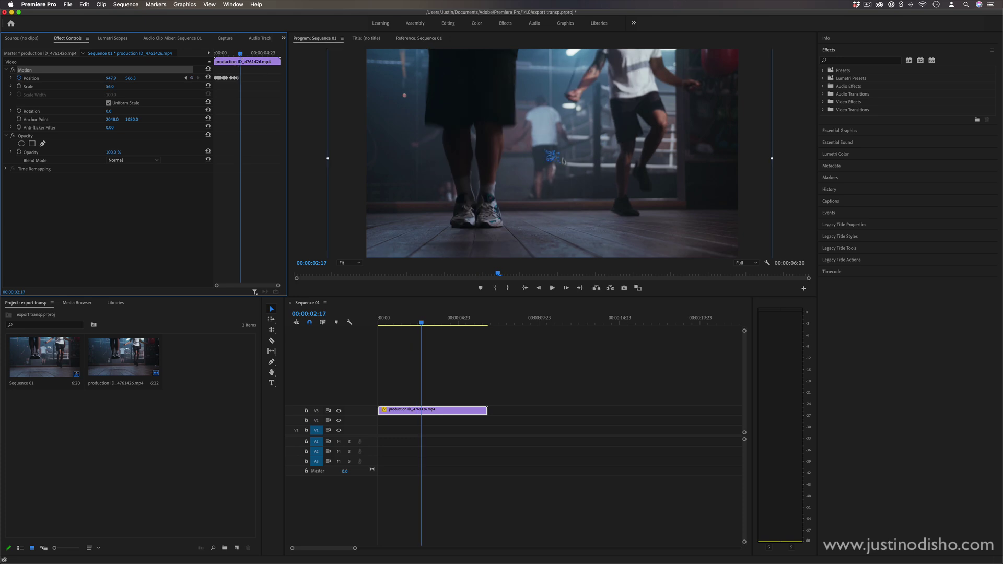
pyautogui.moveTo(531, 181)
pyautogui.mouseDown()
pyautogui.moveTo(538, 174)
pyautogui.moveTo(527, 176)
pyautogui.mouseUp()
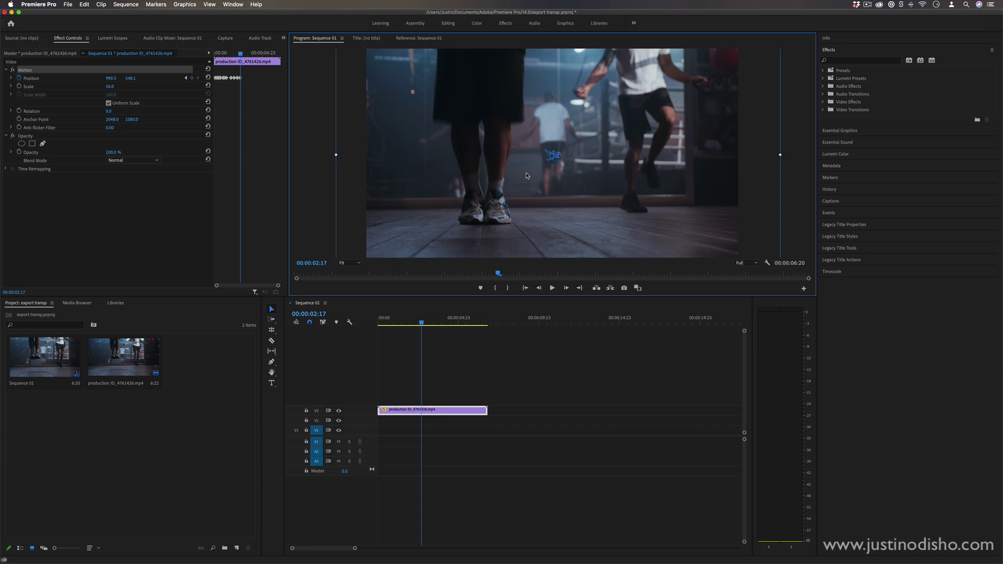
pyautogui.moveTo(483, 169)
pyautogui.mouseDown()
pyautogui.moveTo(500, 162)
pyautogui.moveTo(482, 166)
pyautogui.moveTo(491, 166)
pyautogui.mouseUp()
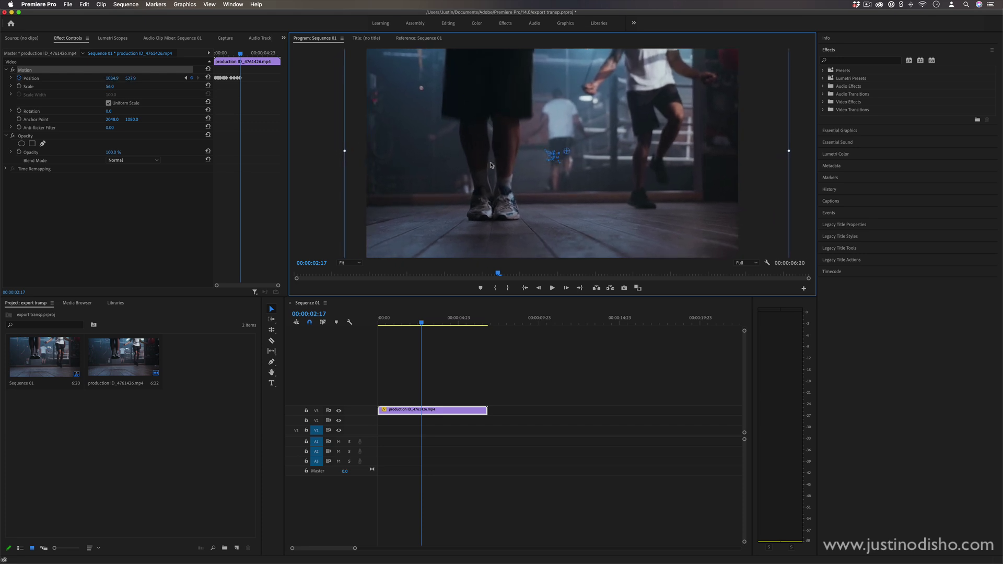
pyautogui.moveTo(241, 53); pyautogui.dragTo(242, 53)
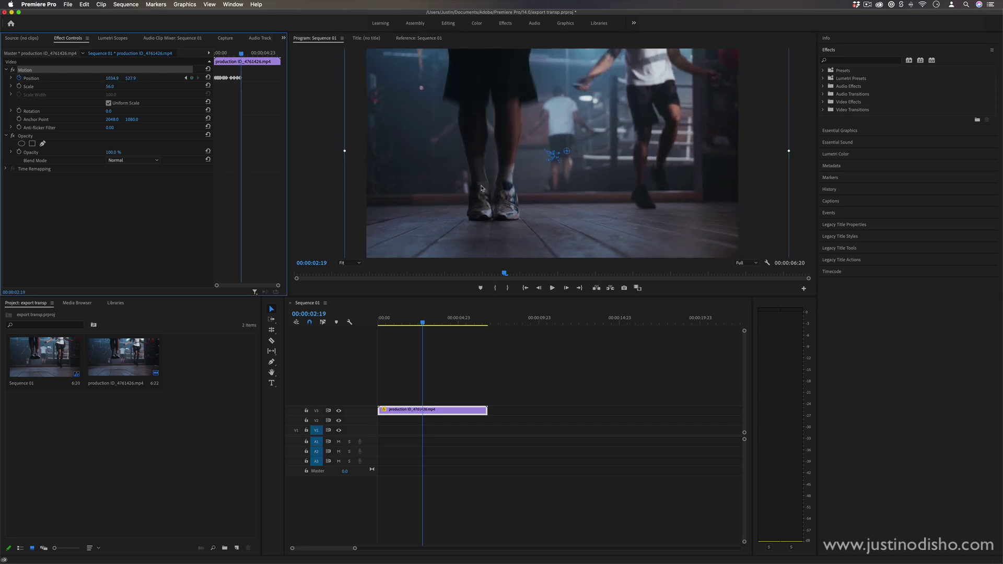
pyautogui.moveTo(481, 188); pyautogui.dragTo(474, 195)
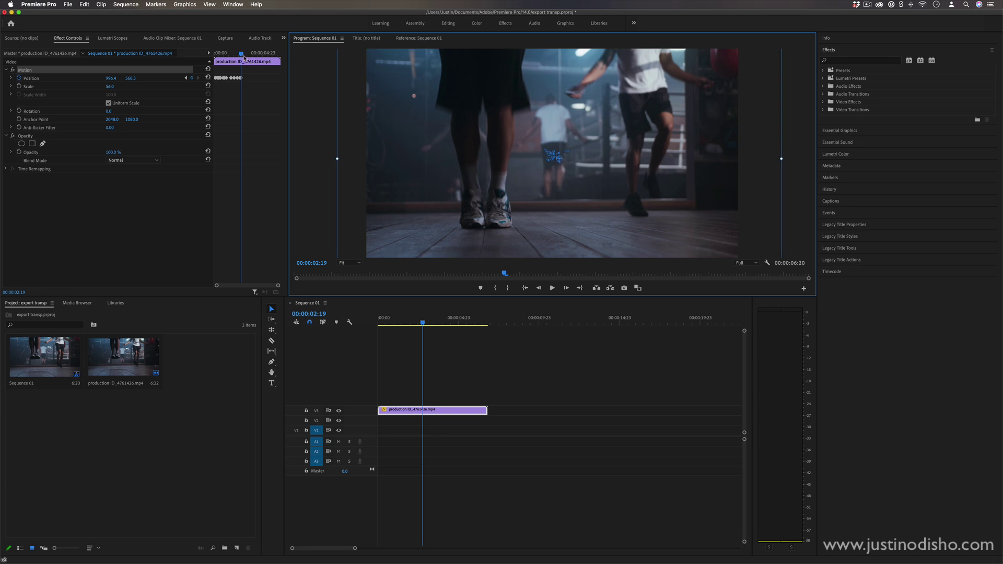
# Keyframe the clip's Position at about 916, 546 at 00:00:03:04 and at about 954, 597 at 00:00:03:14
pyautogui.moveTo(241, 53); pyautogui.dragTo(244, 54)
pyautogui.moveTo(473, 170); pyautogui.dragTo(457, 166)
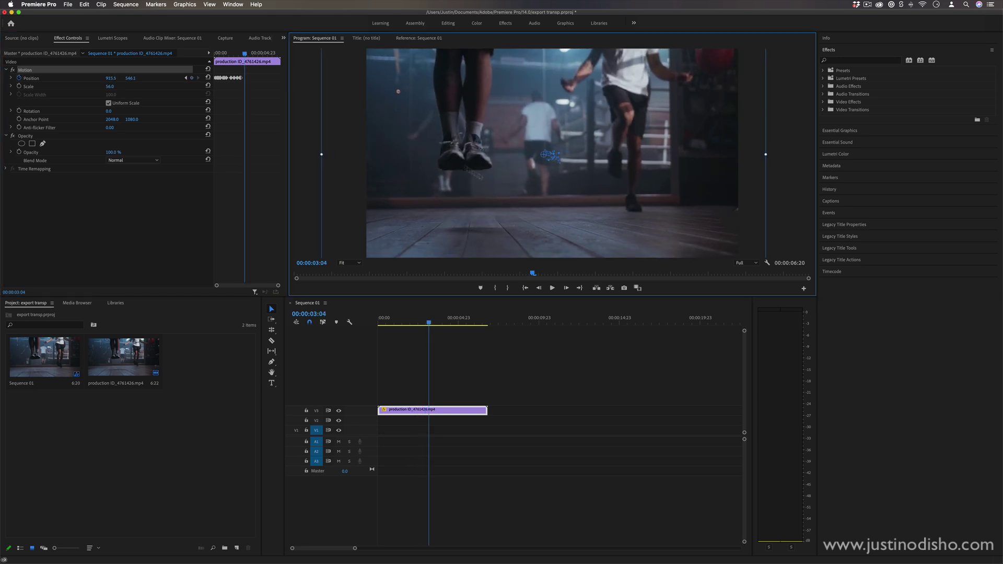
pyautogui.moveTo(244, 54); pyautogui.dragTo(248, 54)
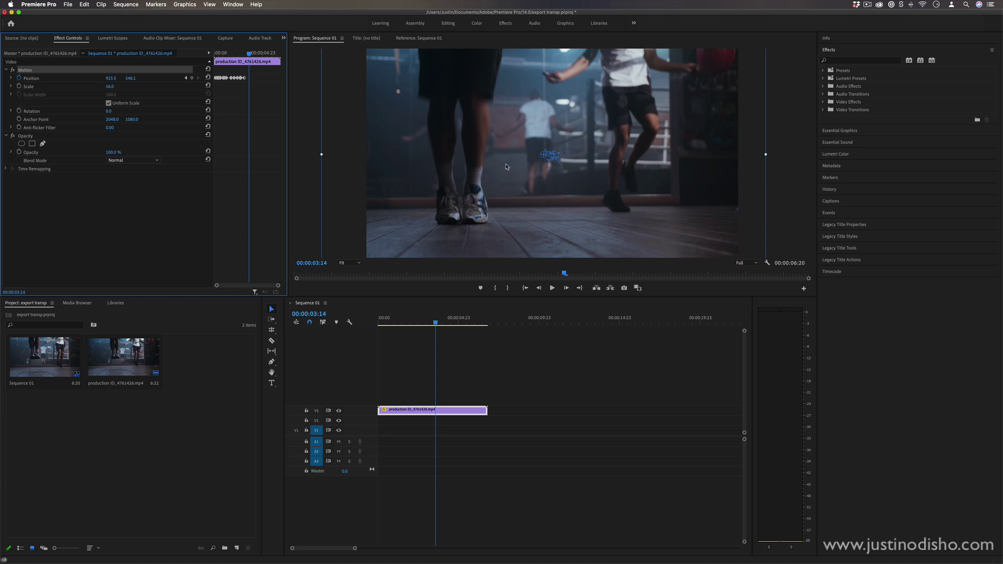
pyautogui.moveTo(506, 167); pyautogui.dragTo(514, 179)
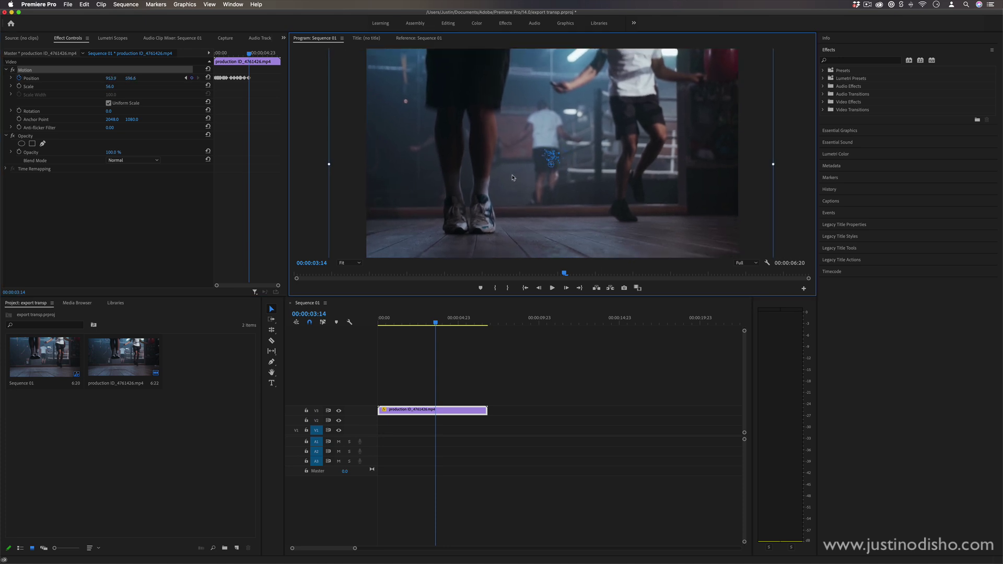
# Copy all the Position keyframes and paste them at 00:00:03:14 to repeat the shake through the rest of the clip
pyautogui.click(142, 112)
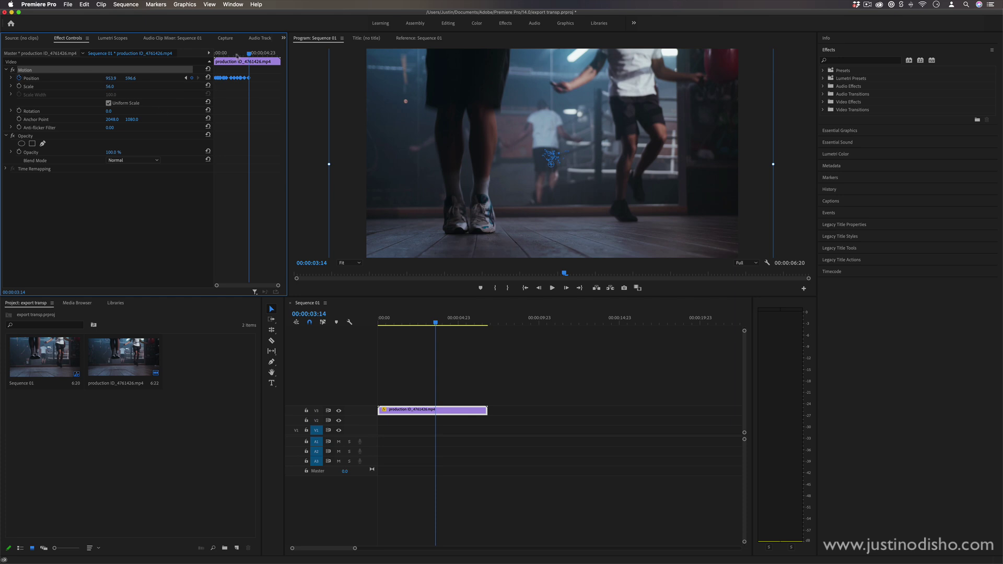
pyautogui.press('super+v')
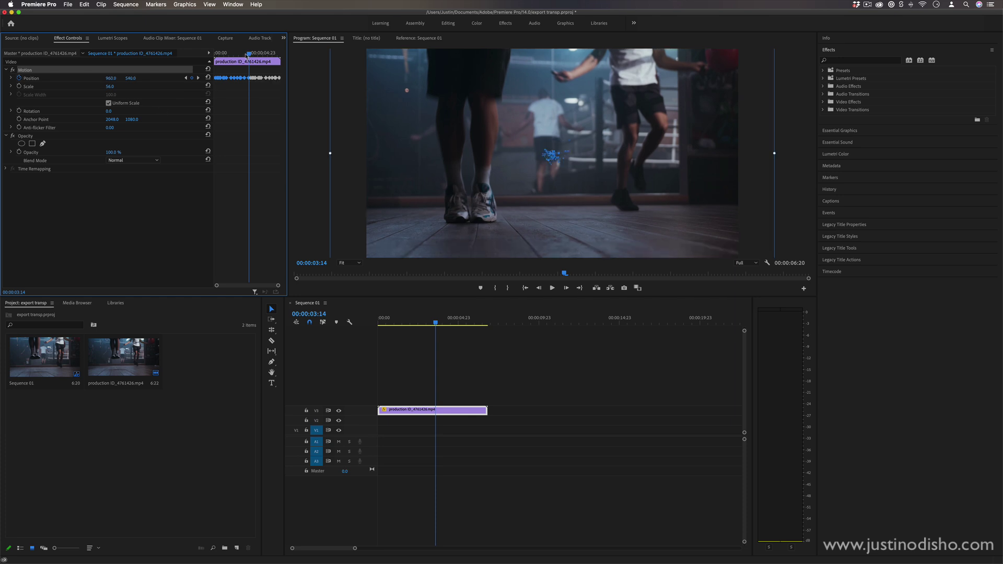
pyautogui.moveTo(247, 56); pyautogui.dragTo(262, 79)
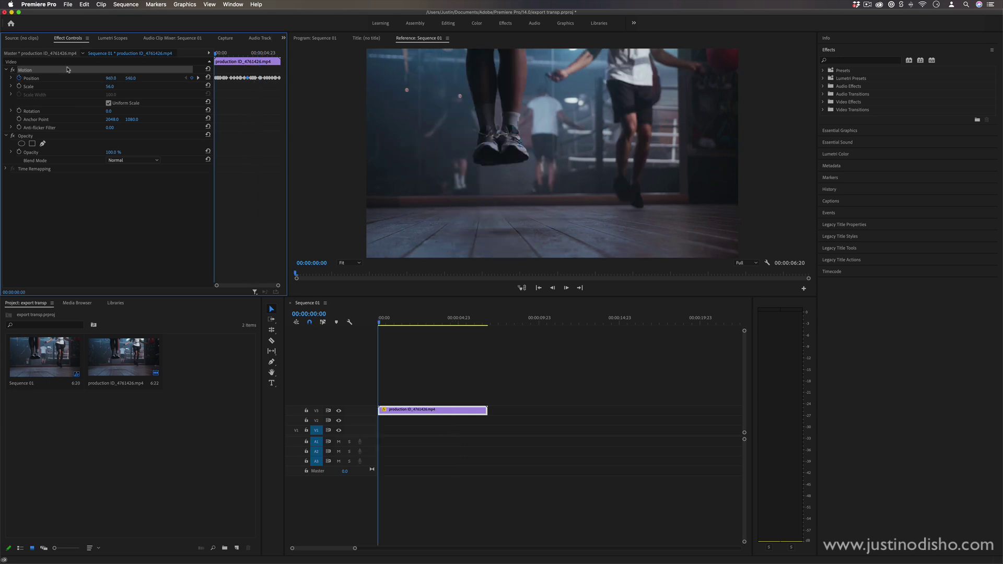
# Play the sequence from the beginning to check the repeated camera shake
pyautogui.click(69, 70)
pyautogui.press('space')
pyautogui.press('space')
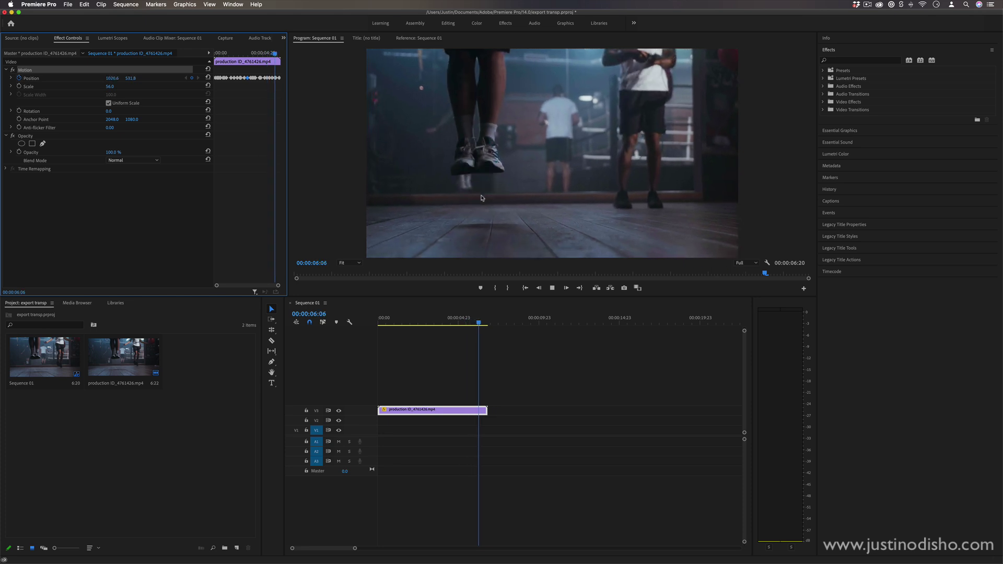
pyautogui.press('space')
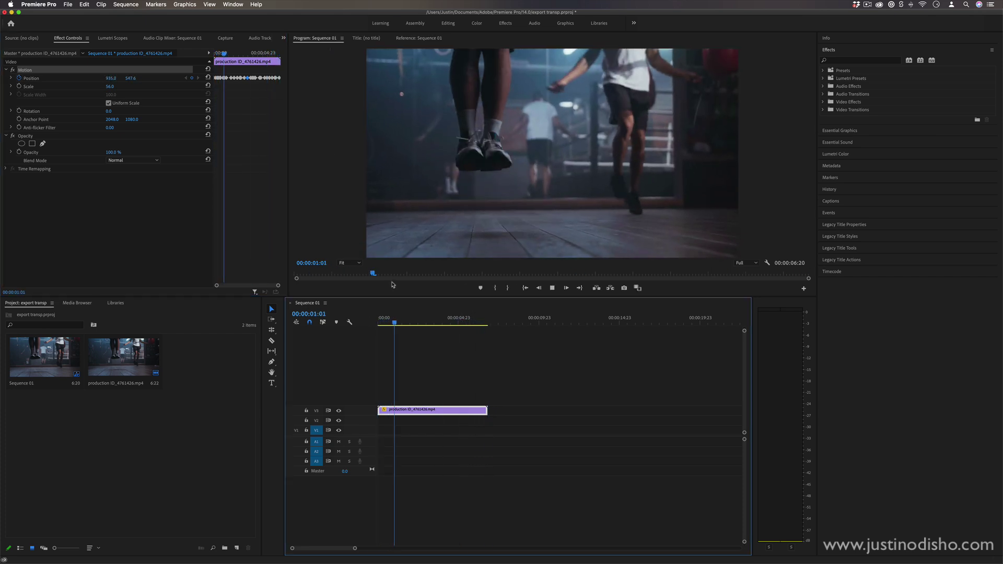
pyautogui.press('space')
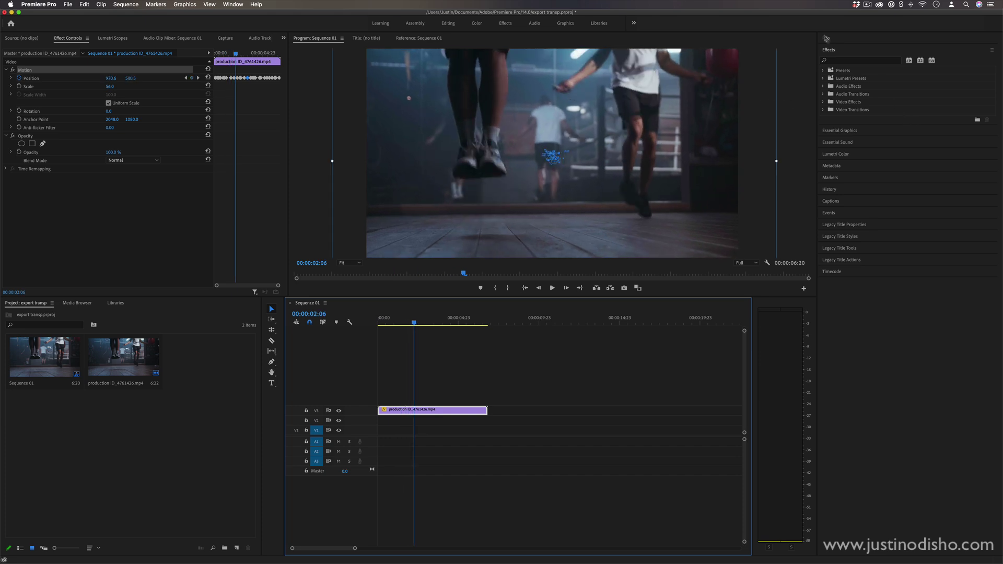
# Search the effects for "directional" and apply Directional Blur to the jump-rope clip
pyautogui.click(842, 60)
pyautogui.write('directio')
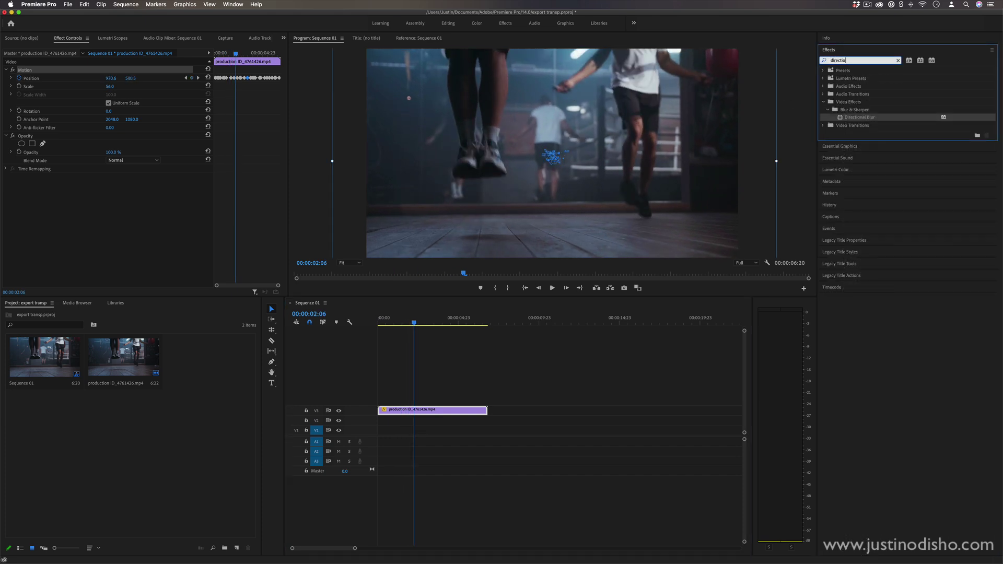
pyautogui.write('nal')
pyautogui.click(861, 117)
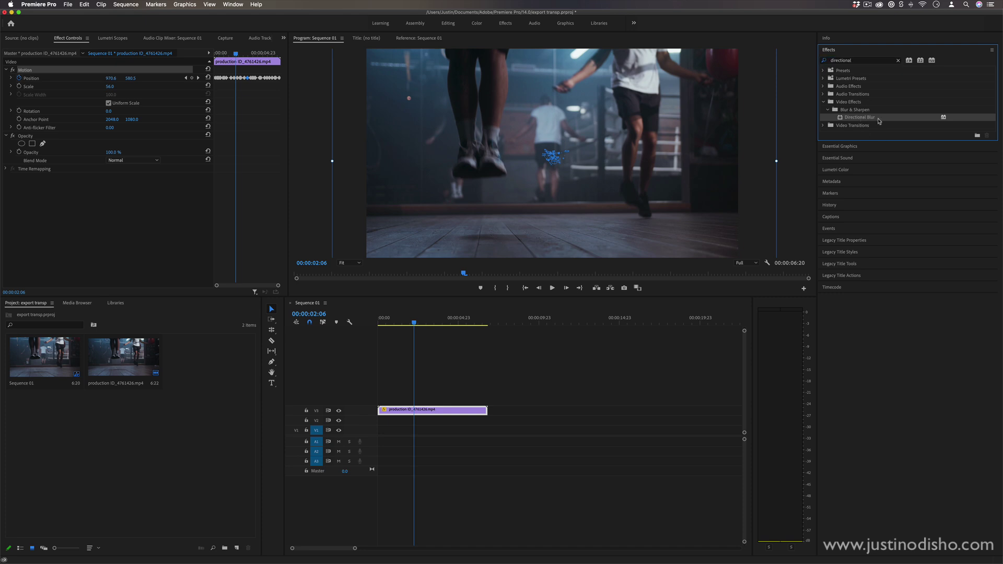
pyautogui.moveTo(880, 121); pyautogui.dragTo(434, 411)
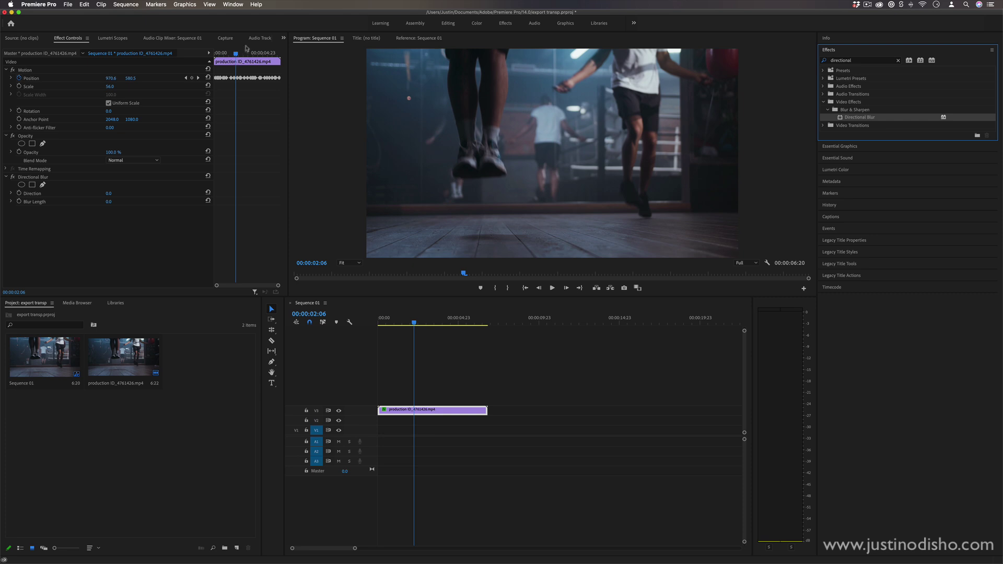
# Enable Blur Length keyframing at 00:00:01:17 with a starting value of 0
pyautogui.click(230, 53)
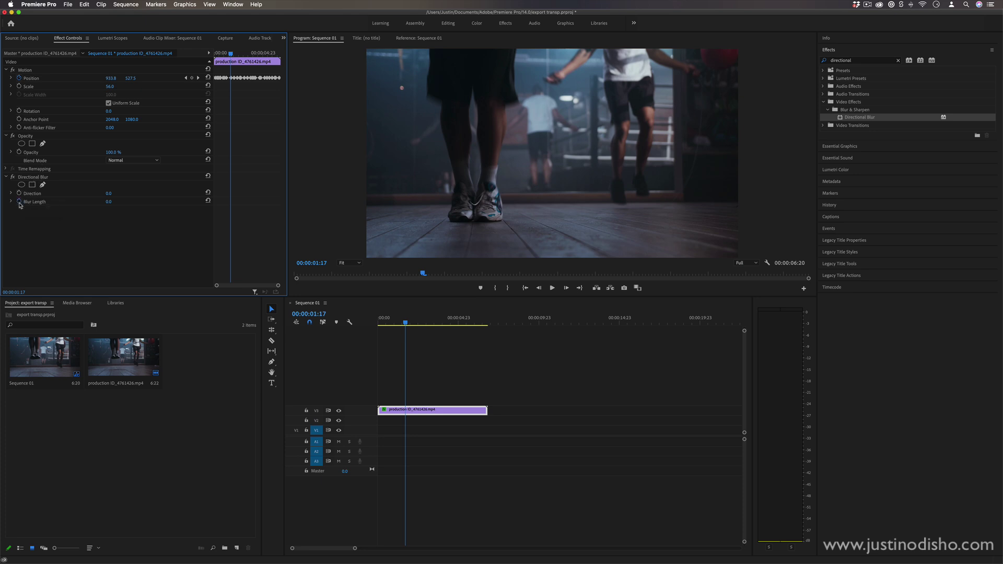
pyautogui.click(19, 202)
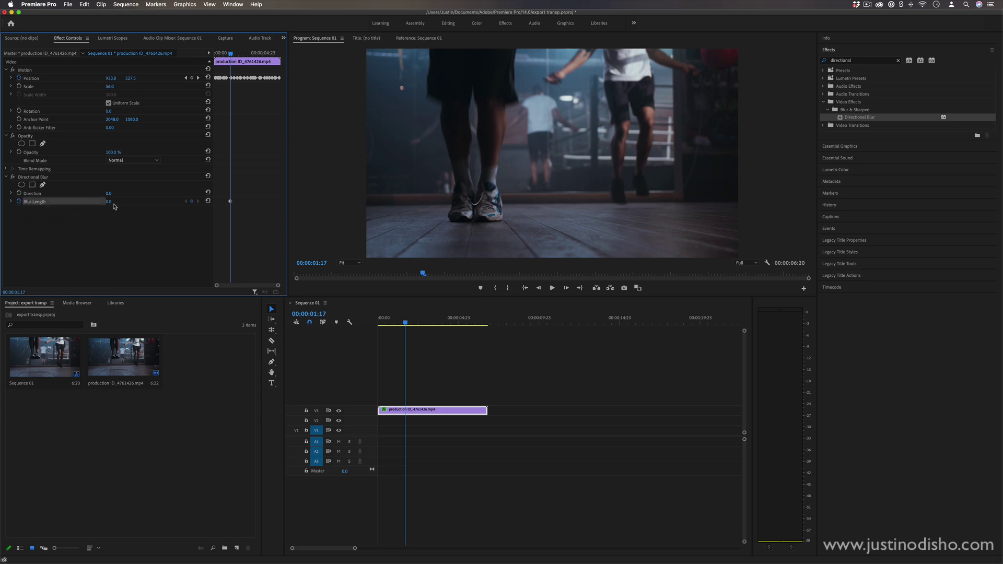
pyautogui.moveTo(278, 286); pyautogui.dragTo(255, 286)
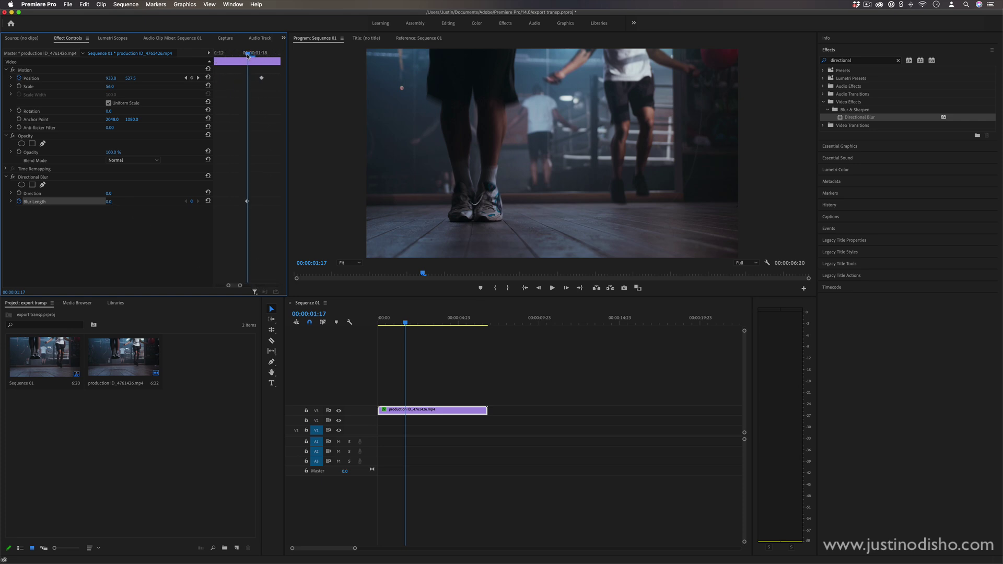
# Keyframe the Directional Blur's Blur Length at about 103 one frame further on, at 00:00:01:18
pyautogui.press('Right')
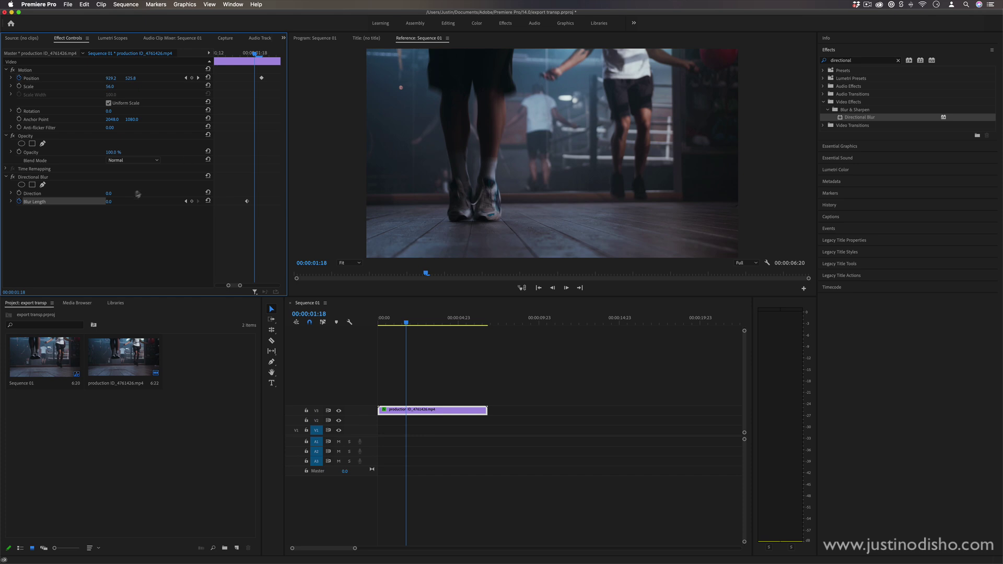
pyautogui.moveTo(109, 203); pyautogui.dragTo(110, 202)
pyautogui.write('134')
pyautogui.press('Return')
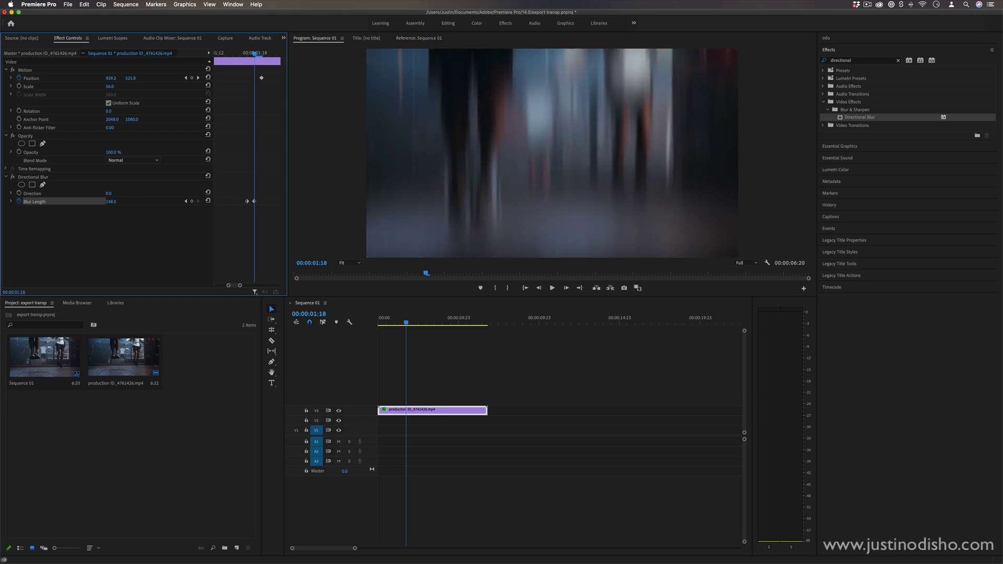
pyautogui.moveTo(111, 201)
pyautogui.mouseDown()
pyautogui.moveTo(80, 201)
pyautogui.moveTo(475, 202)
pyautogui.mouseUp()
pyautogui.moveTo(109, 201); pyautogui.dragTo(0, 202)
pyautogui.moveTo(111, 201)
pyautogui.mouseDown()
pyautogui.moveTo(95, 201)
pyautogui.moveTo(153, 194)
pyautogui.mouseUp()
# Set the Directional Blur's Direction to 90° so that the blur runs horizontally
pyautogui.click(113, 193)
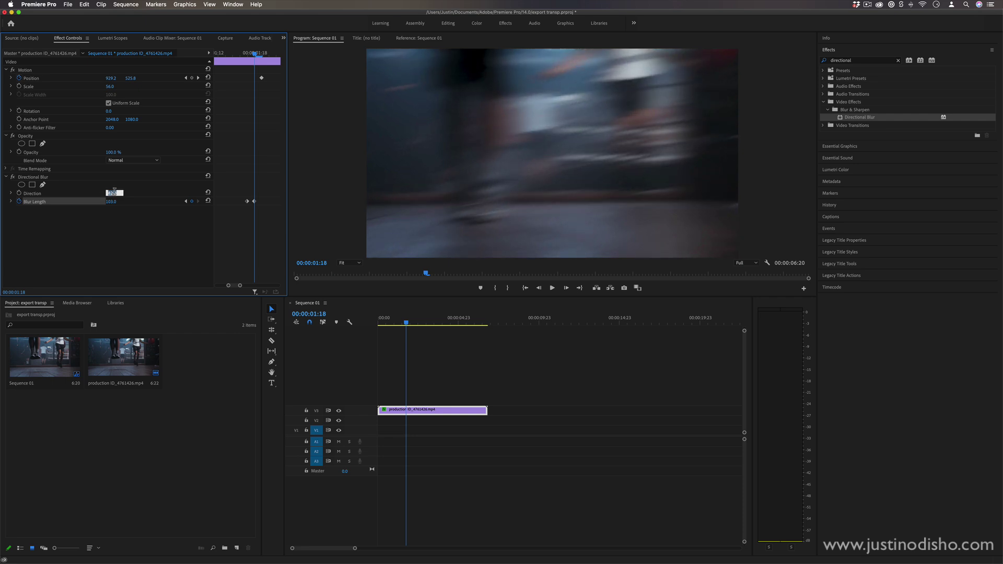
pyautogui.write('90')
pyautogui.press('Return')
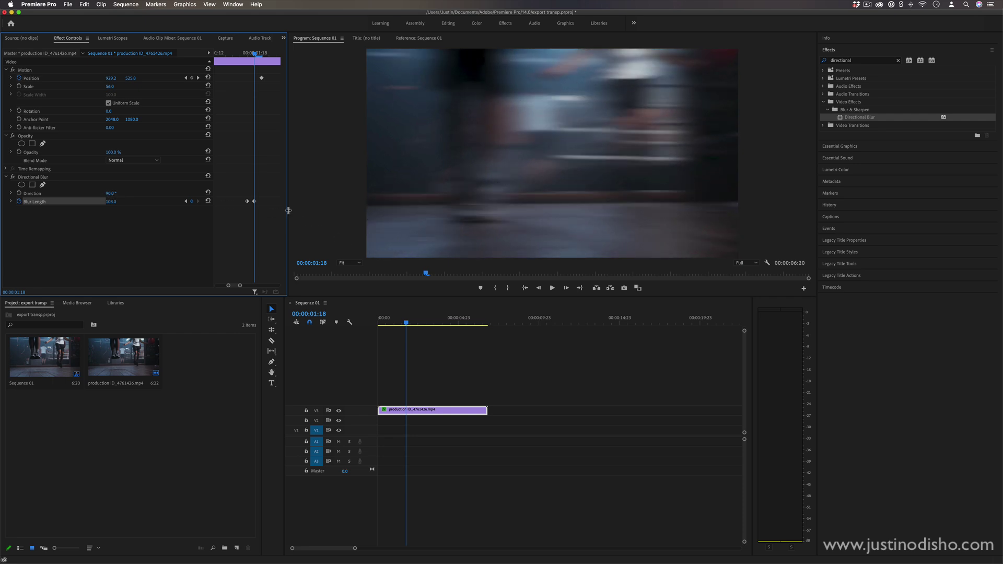
# Set Blur Length back to 0 at 00:00:01:19 to end the short blur burst
pyautogui.press('Right')
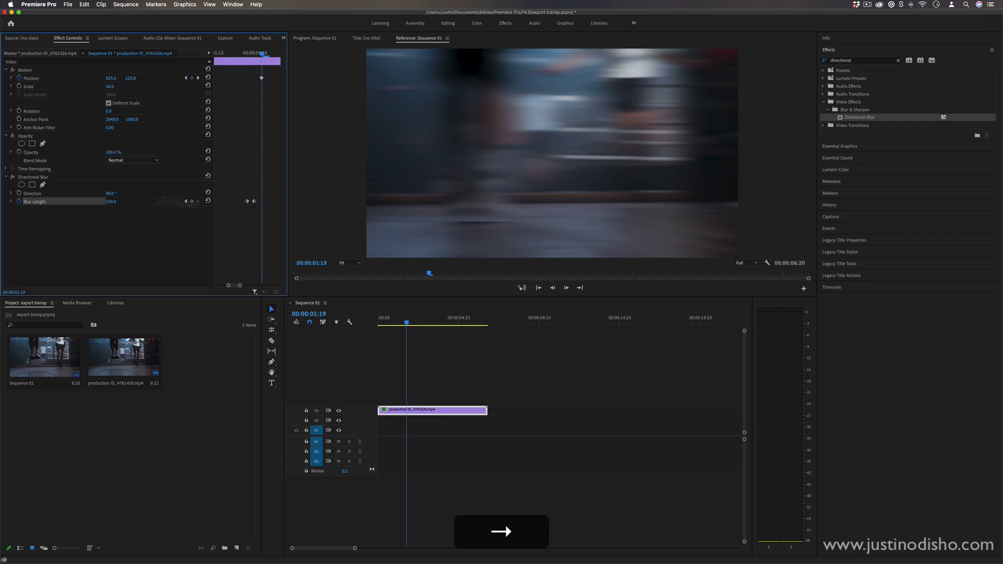
pyautogui.moveTo(112, 202); pyautogui.dragTo(57, 204)
pyautogui.moveTo(262, 55)
pyautogui.mouseDown()
pyautogui.moveTo(247, 54)
pyautogui.moveTo(262, 55)
pyautogui.mouseUp()
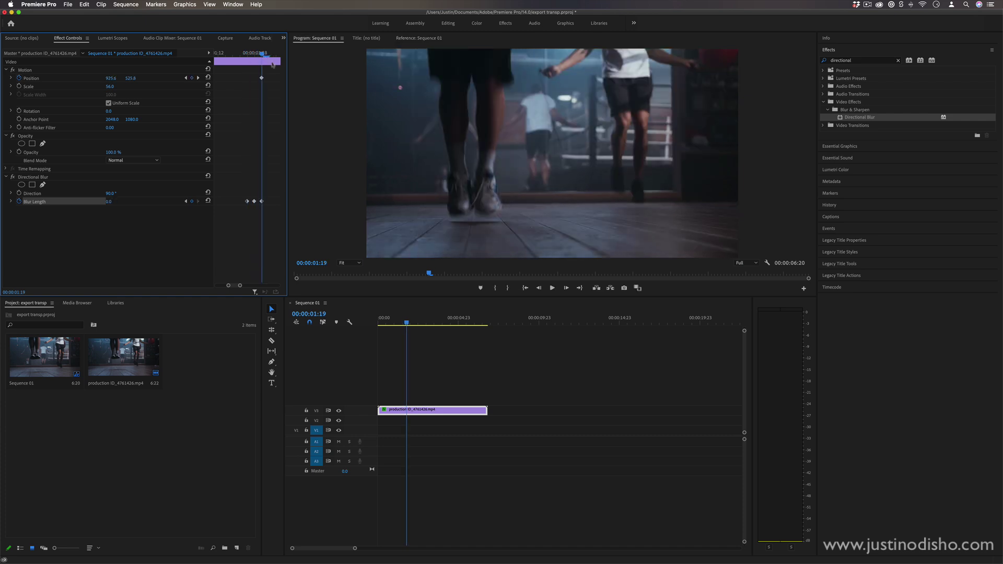
# Copy the Blur Length keyframe group and paste it at 00:00:02:14, after 00:00:03:10, and near the start of the clip
pyautogui.moveTo(239, 285); pyautogui.dragTo(268, 288)
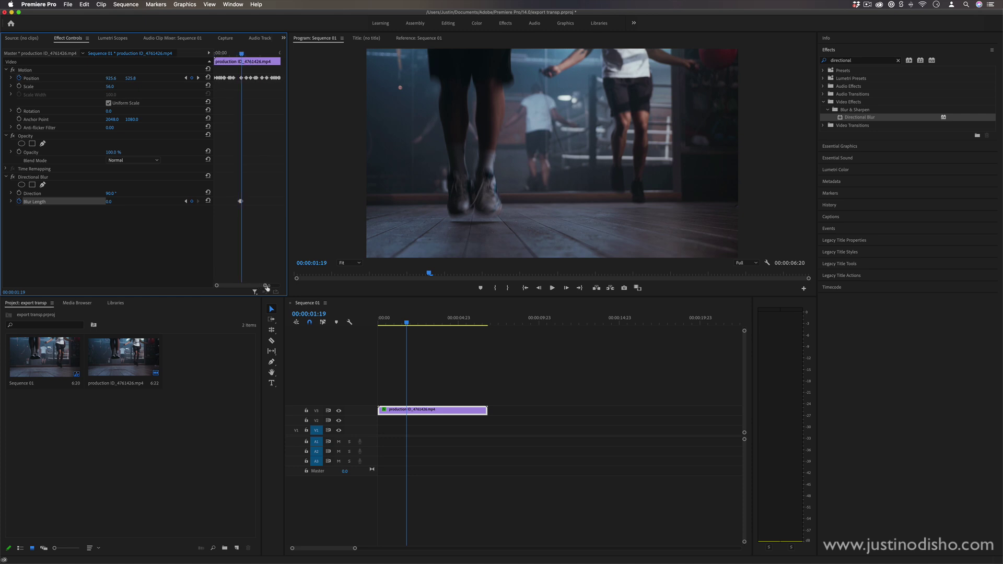
pyautogui.moveTo(260, 183); pyautogui.dragTo(222, 226)
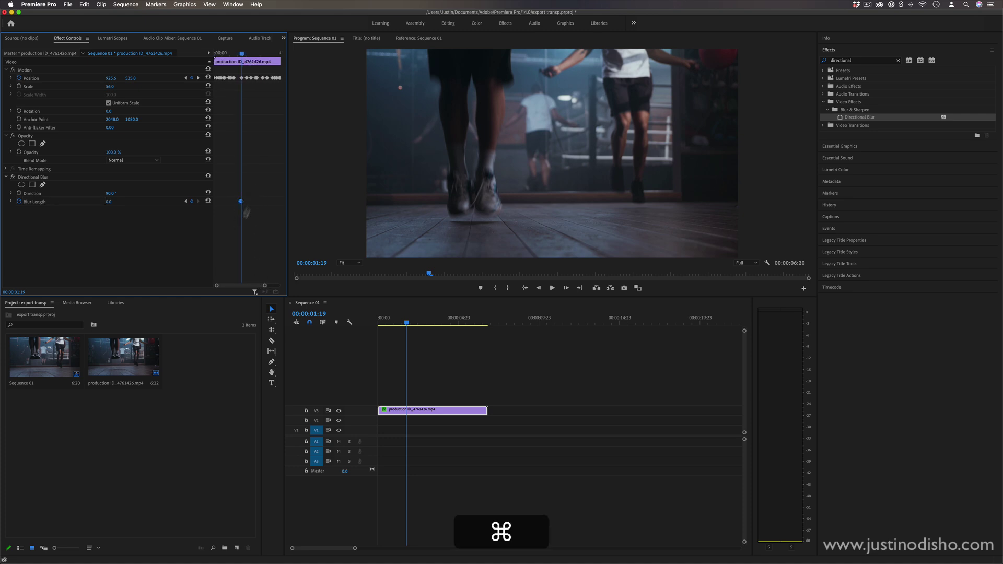
pyautogui.click(255, 54)
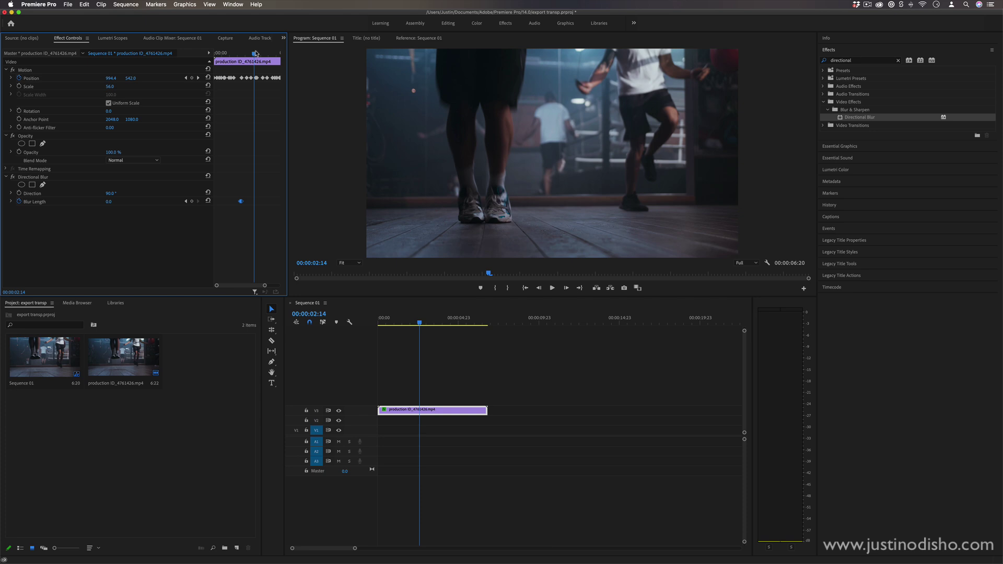
pyautogui.press('super+v')
pyautogui.moveTo(256, 52)
pyautogui.mouseDown()
pyautogui.moveTo(224, 53)
pyautogui.moveTo(272, 56)
pyautogui.mouseUp()
pyautogui.press('super+v')
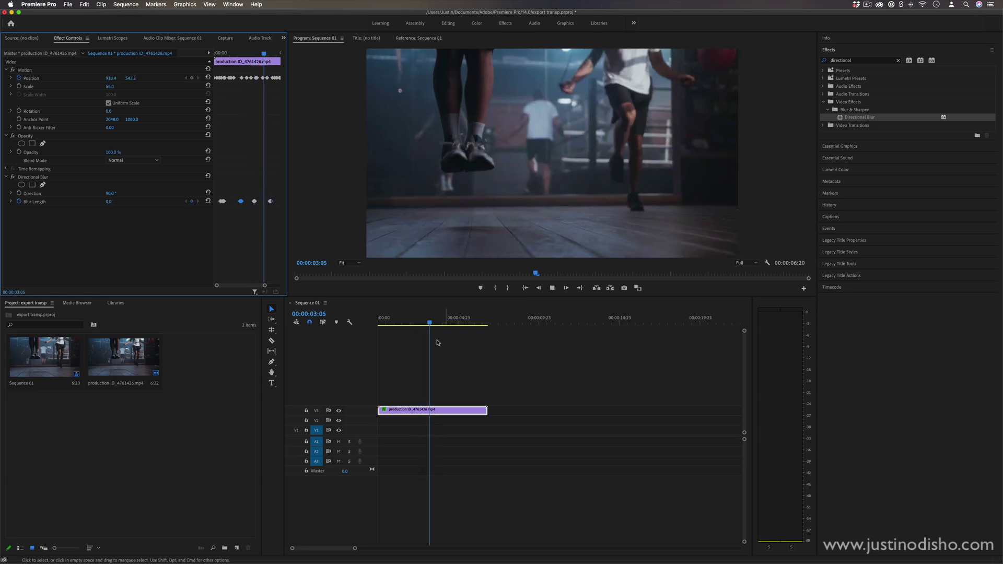
# Play the sequence from the start and again from 00:00:03:01 to review the shake with its blur bursts
pyautogui.press('space')
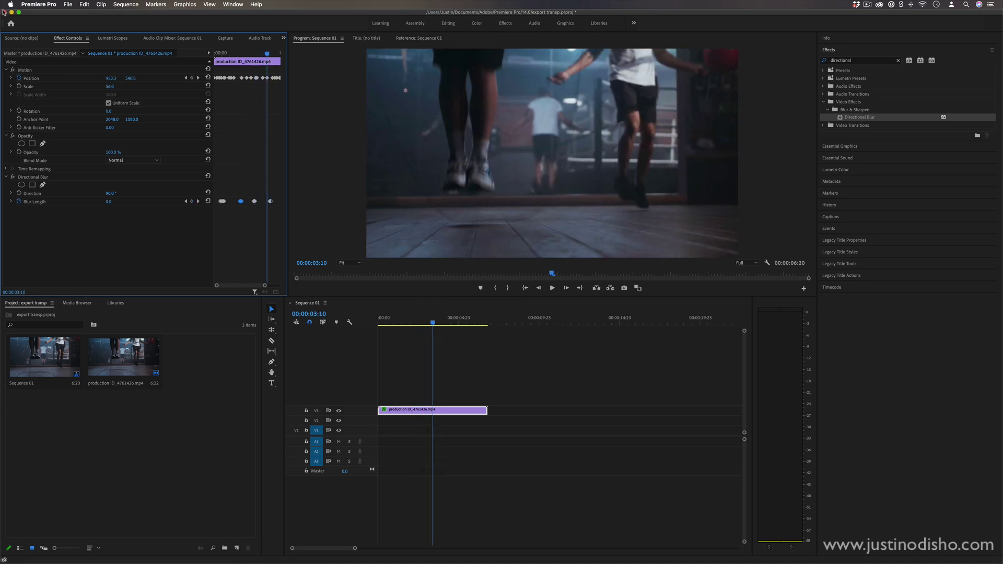
pyautogui.moveTo(438, 321); pyautogui.dragTo(378, 321)
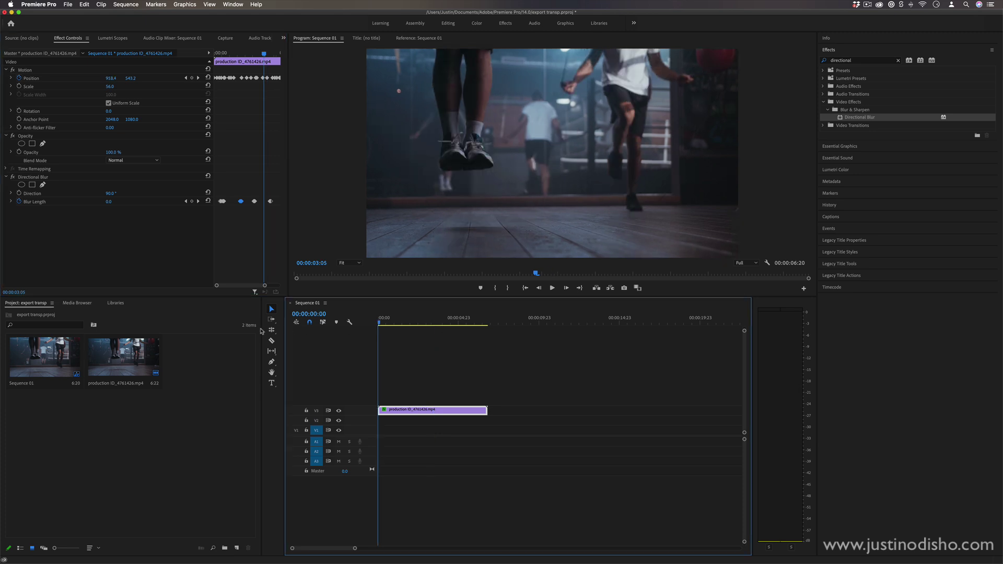
pyautogui.click(605, 404)
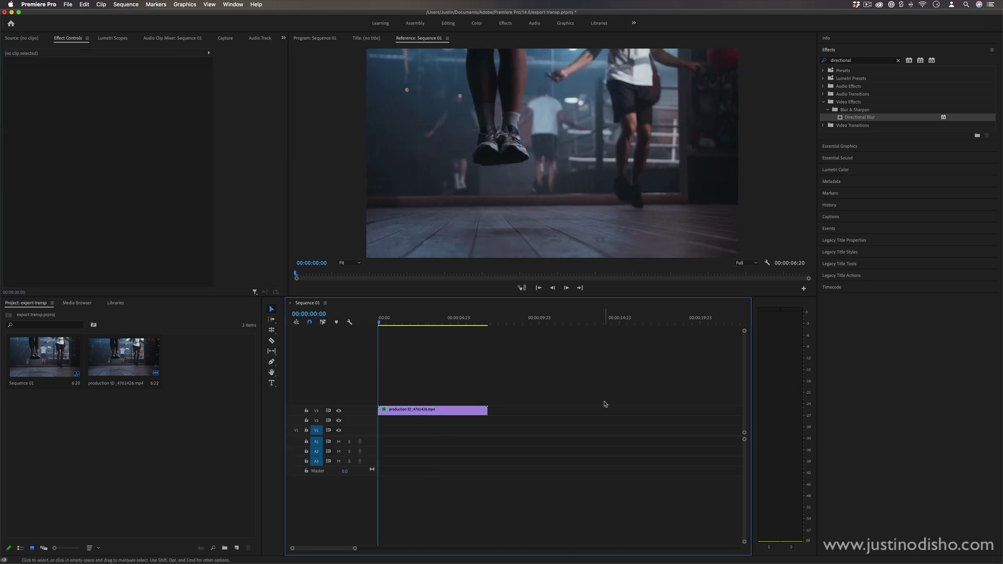
pyautogui.press('space')
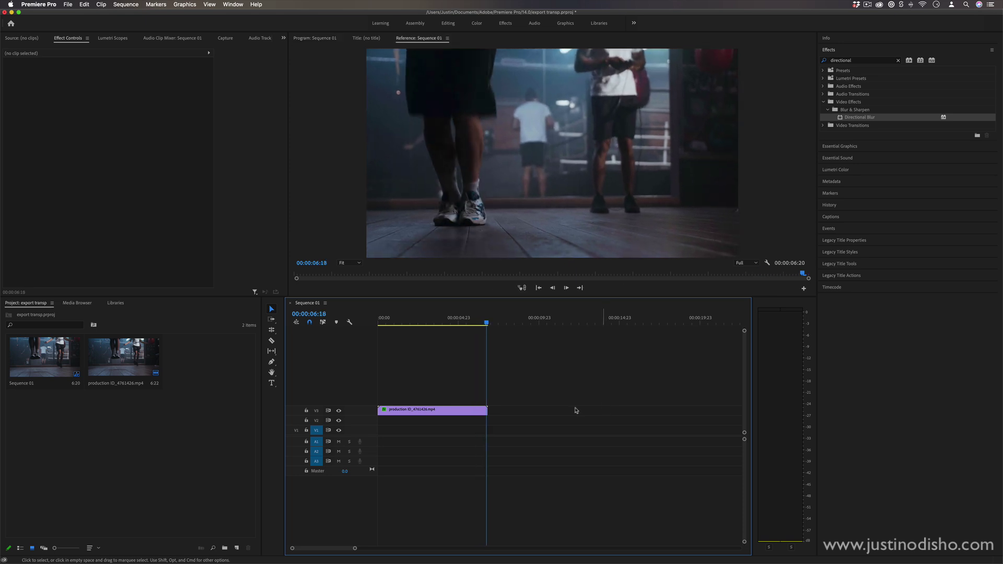
pyautogui.click(461, 410)
pyautogui.click(427, 323)
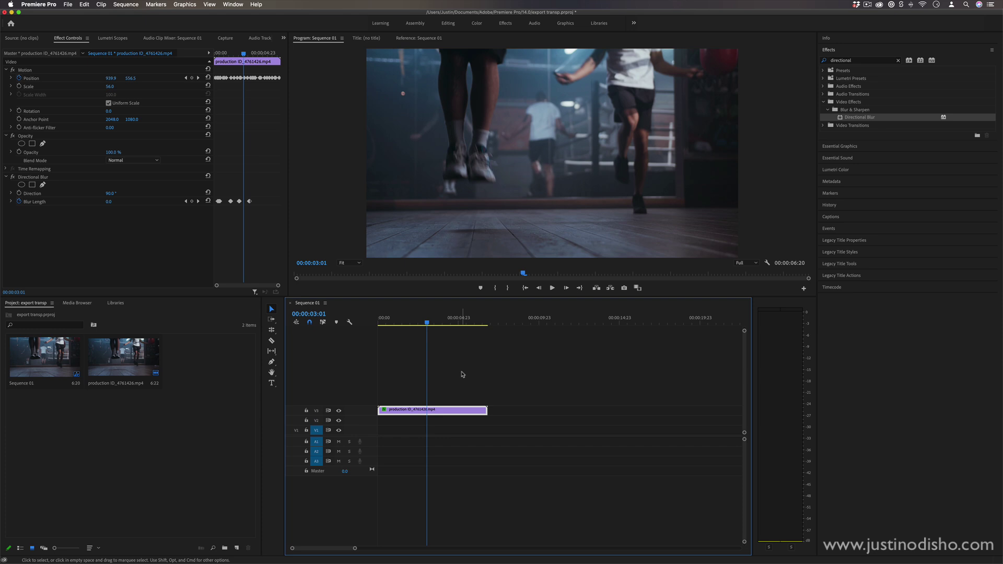
pyautogui.press('space')
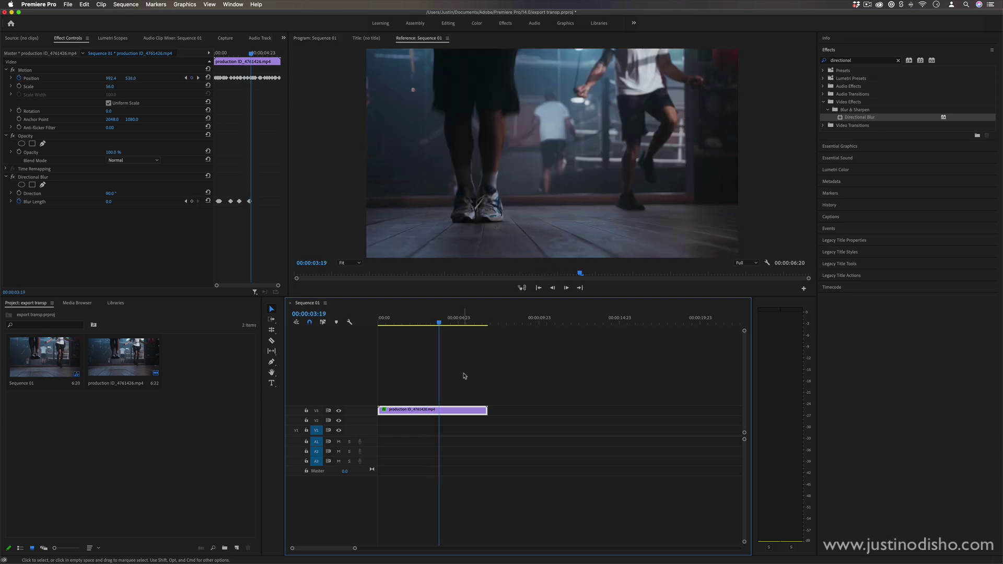